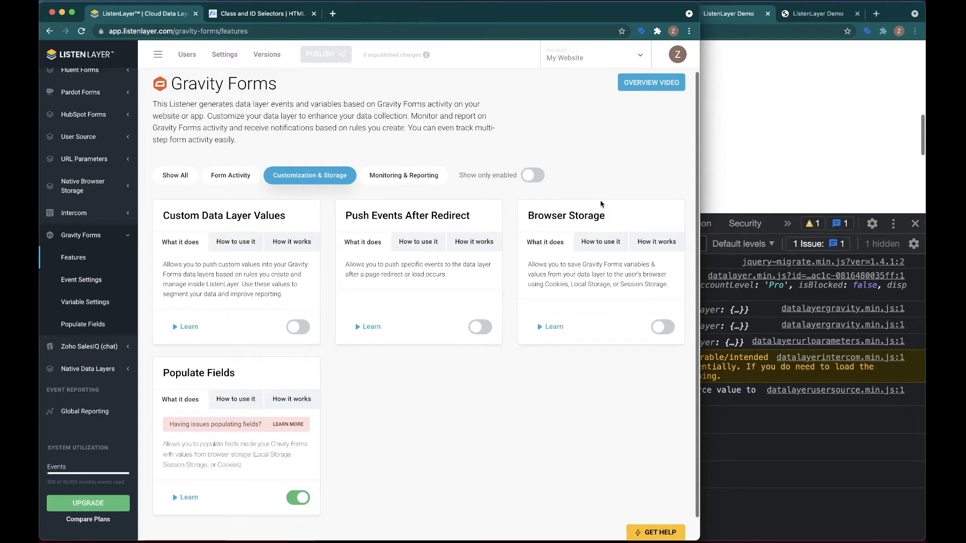
- Enable the Gravity Forms Custom Data Layer Values feature and save the change
{"action": "scroll", "coordinate": [594, 191], "scroll_direction": "down", "scroll_amount": 1}
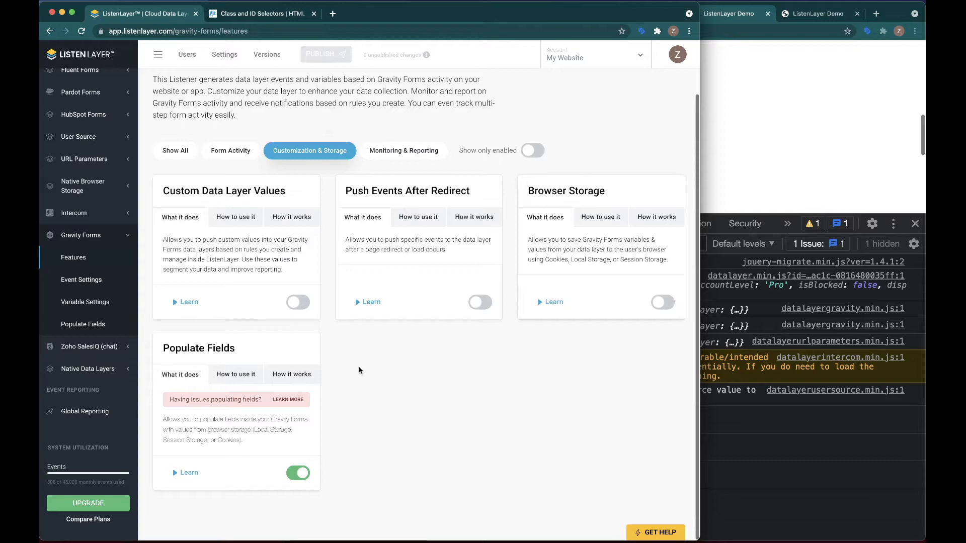
{"action": "scroll", "coordinate": [359, 369], "scroll_direction": "up", "scroll_amount": 1}
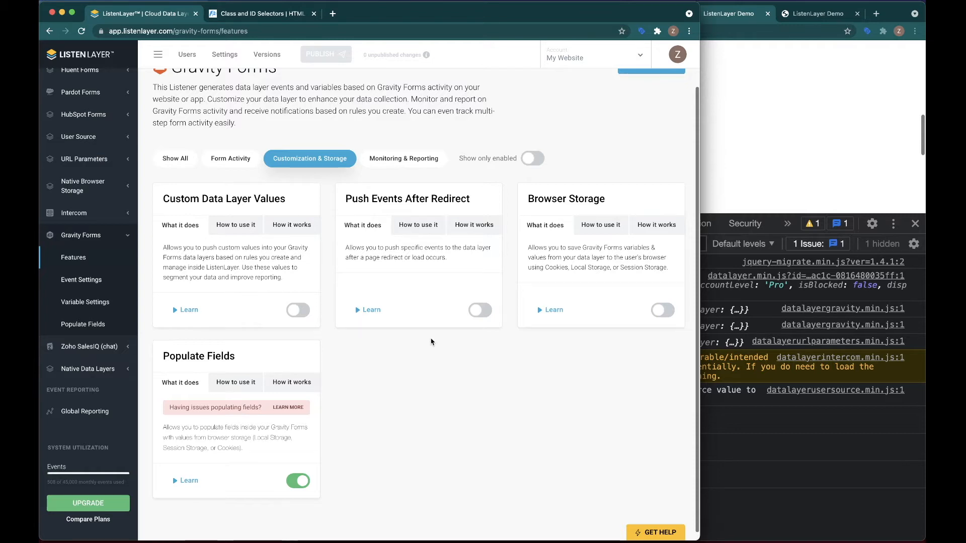
{"action": "scroll", "coordinate": [403, 374], "scroll_direction": "down", "scroll_amount": 1}
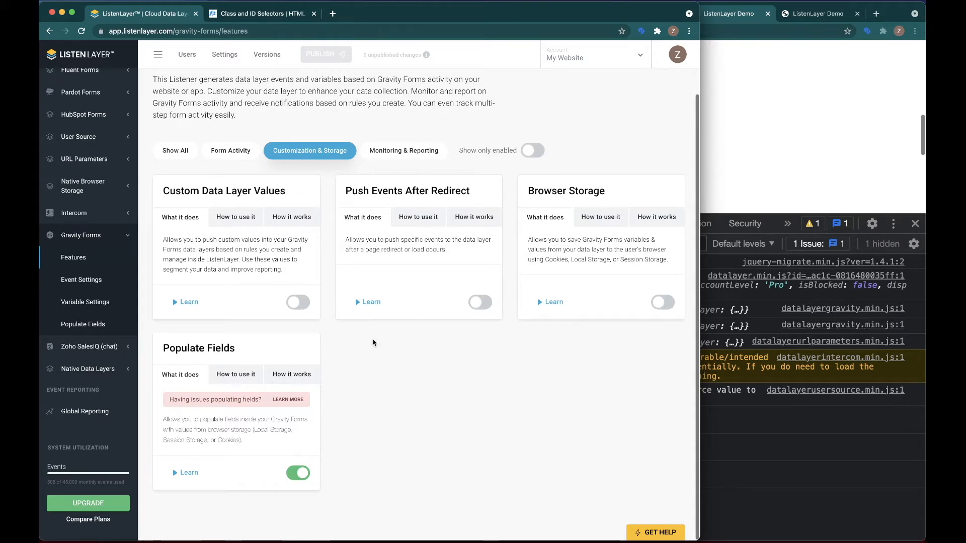
{"action": "left_click_drag", "start_coordinate": [162, 192], "coordinate": [286, 193]}
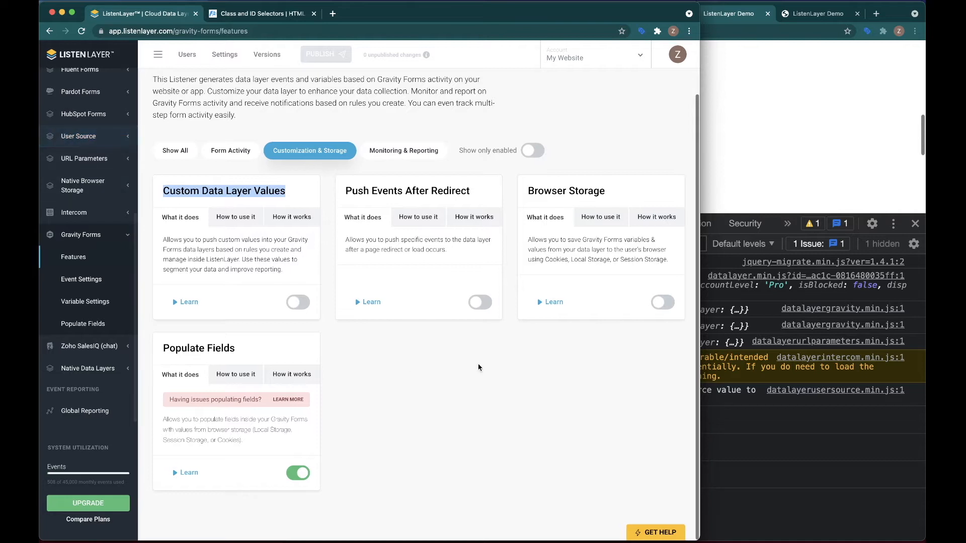
{"action": "scroll", "coordinate": [480, 366], "scroll_direction": "up", "scroll_amount": 1}
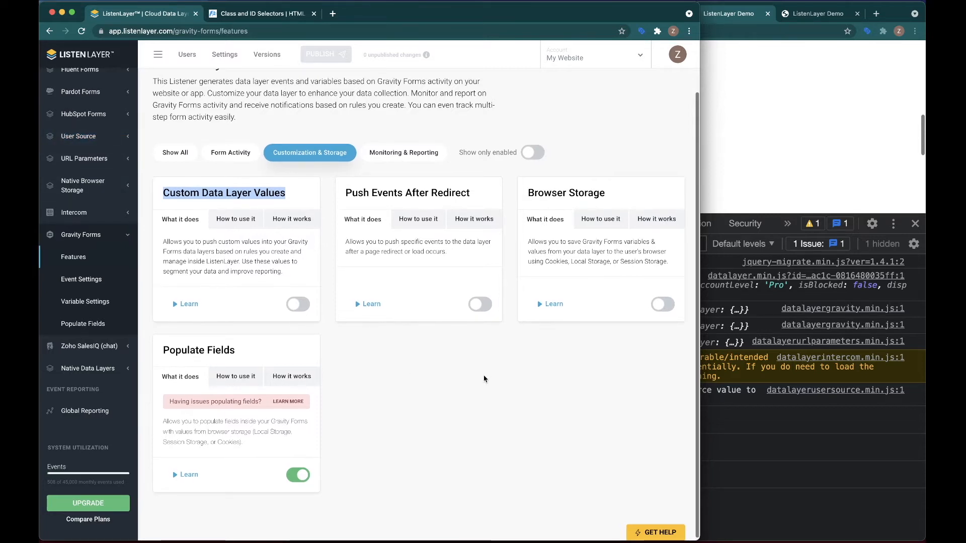
{"action": "left_click", "coordinate": [525, 282]}
{"action": "left_click_drag", "start_coordinate": [528, 192], "coordinate": [670, 266]}
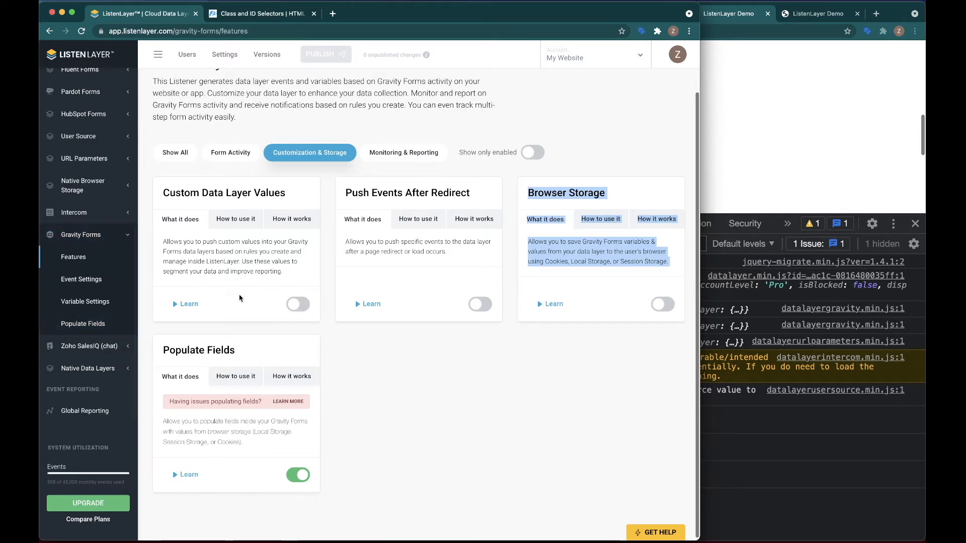
{"action": "left_click", "coordinate": [296, 306]}
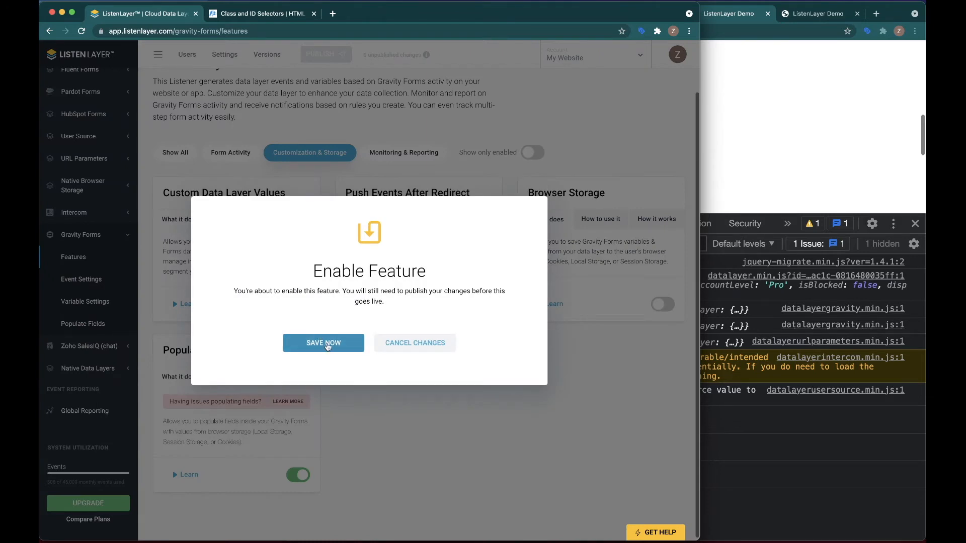
{"action": "left_click", "coordinate": [330, 346]}
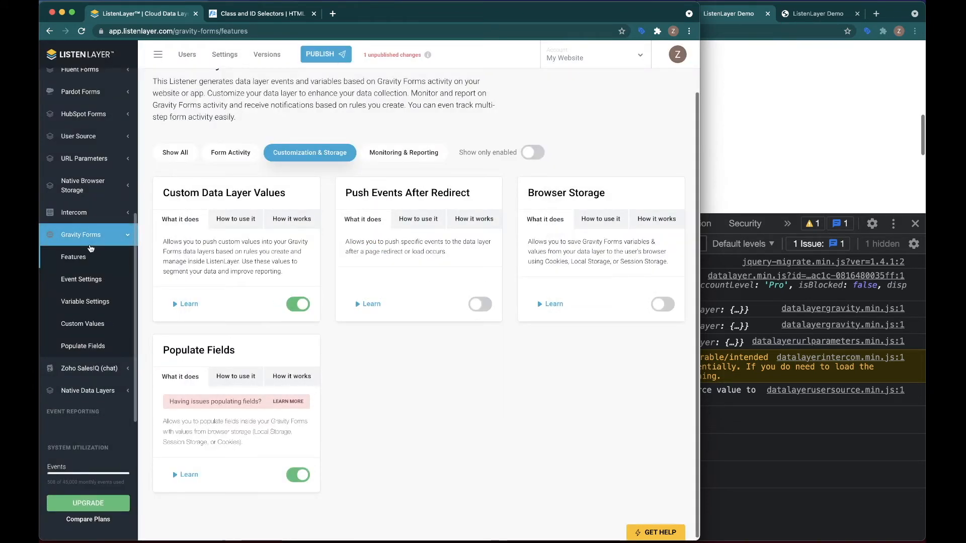
- Open the Custom Data Layer Variables page and review the defined variables
{"action": "scroll", "coordinate": [90, 248], "scroll_direction": "up", "scroll_amount": 3}
{"action": "scroll", "coordinate": [88, 248], "scroll_direction": "up", "scroll_amount": 3}
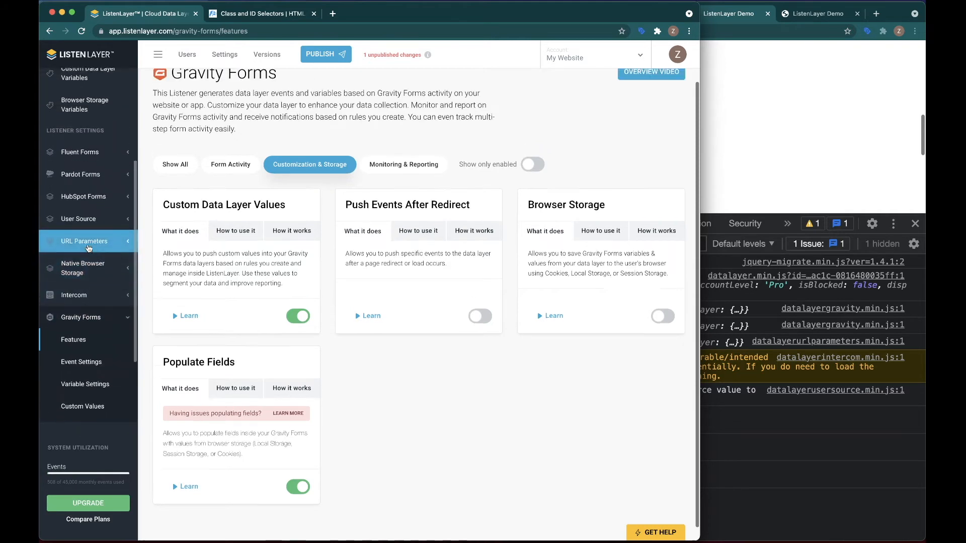
{"action": "left_click", "coordinate": [75, 135]}
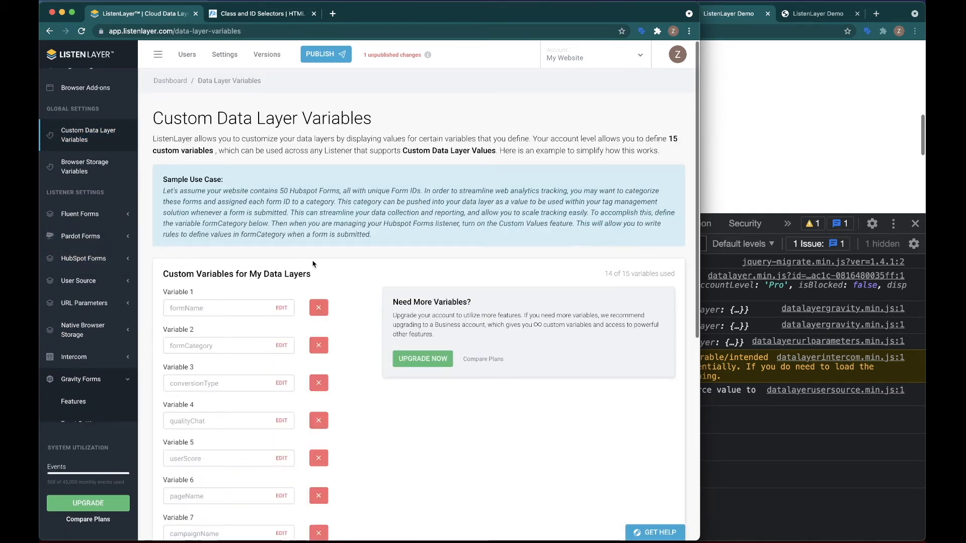
{"action": "scroll", "coordinate": [319, 265], "scroll_direction": "down", "scroll_amount": 5}
{"action": "scroll", "coordinate": [319, 265], "scroll_direction": "down", "scroll_amount": 1}
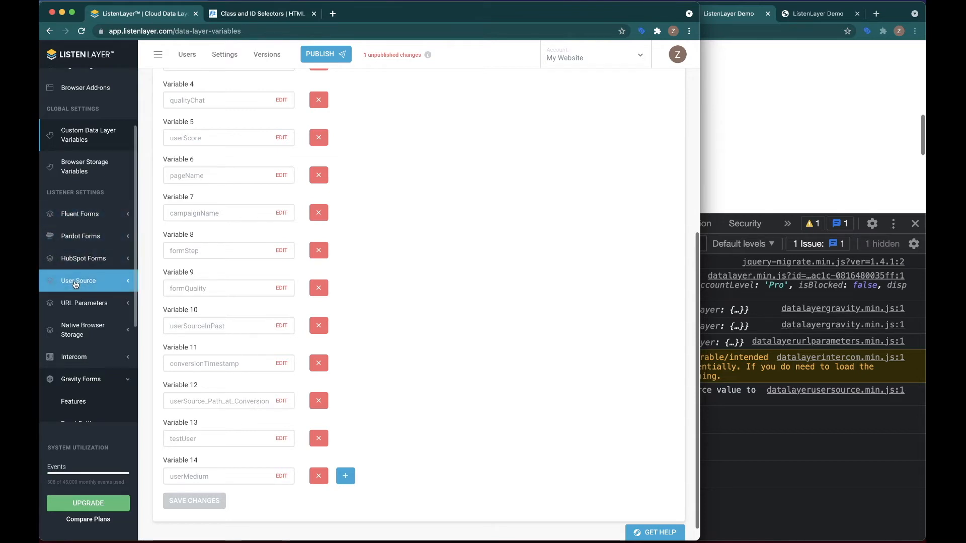
- Open the User Source features and inspect the Capture User Source code preview's source field
{"action": "left_click", "coordinate": [73, 280]}
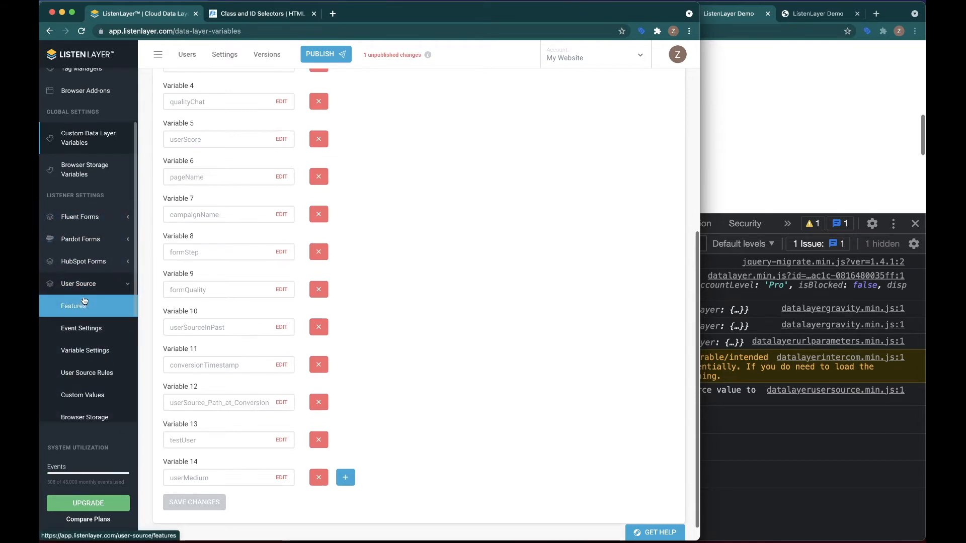
{"action": "scroll", "coordinate": [119, 333], "scroll_direction": "down", "scroll_amount": 2}
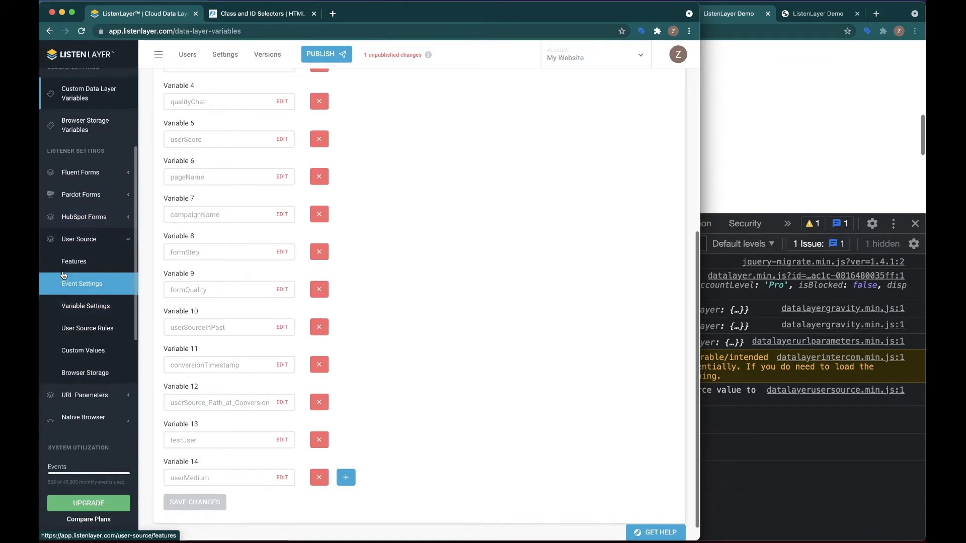
{"action": "left_click", "coordinate": [72, 261]}
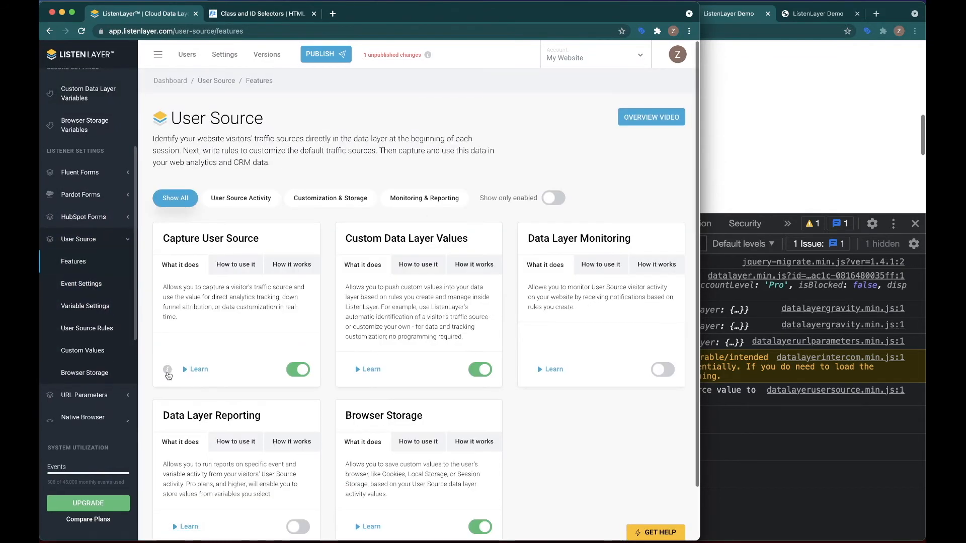
{"action": "mouse_move", "coordinate": [167, 370]}
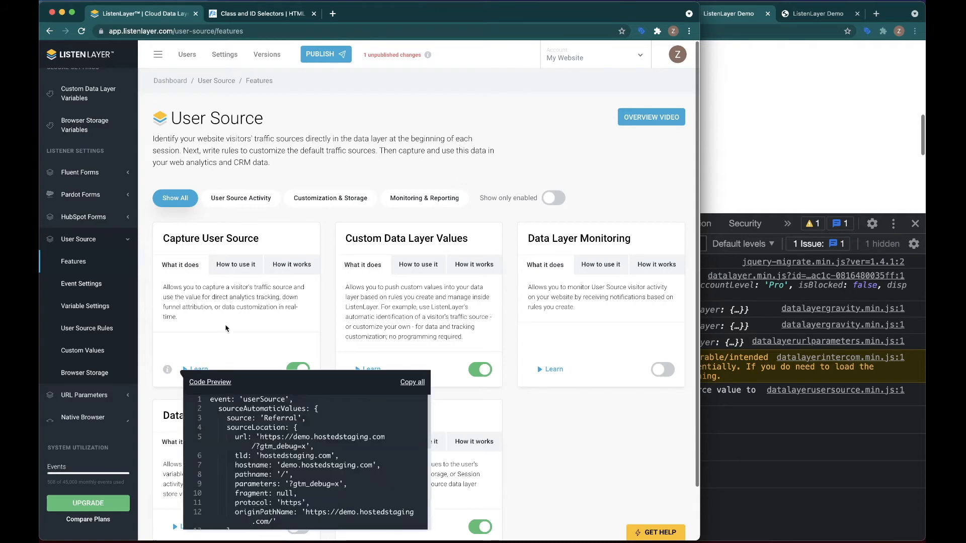
{"action": "scroll", "coordinate": [235, 318], "scroll_direction": "down", "scroll_amount": 3}
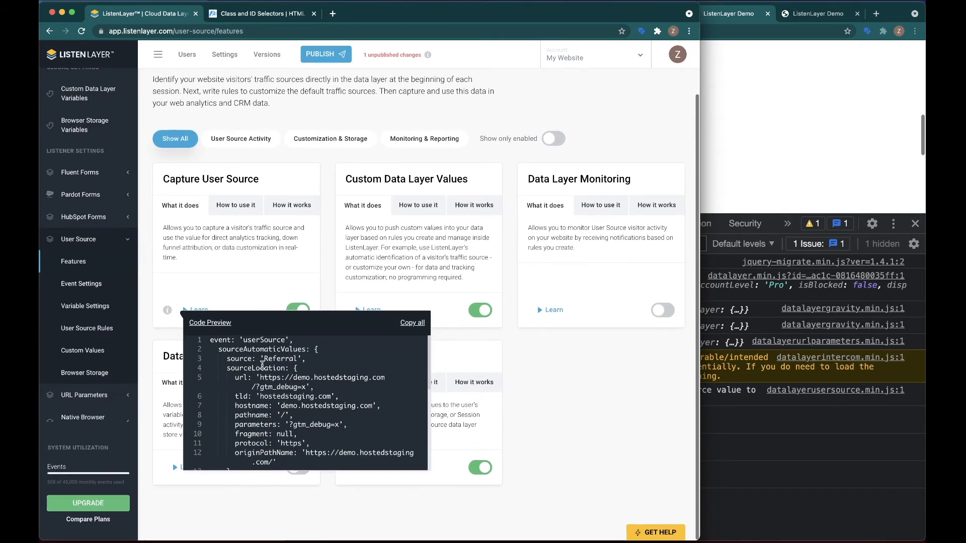
{"action": "left_click_drag", "start_coordinate": [226, 359], "coordinate": [305, 360]}
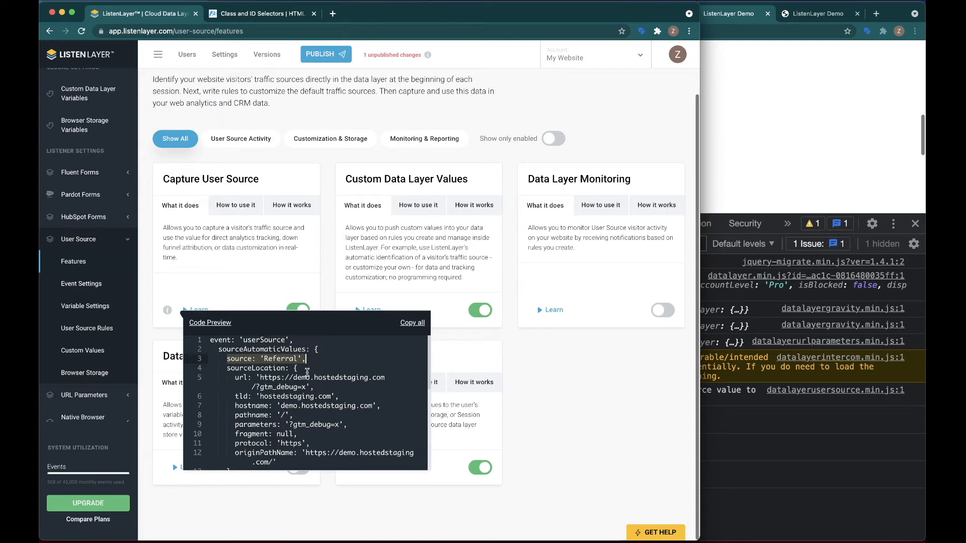
- Open the User Source browser storage rule and review its conditions and storage actions
{"action": "left_click", "coordinate": [77, 371]}
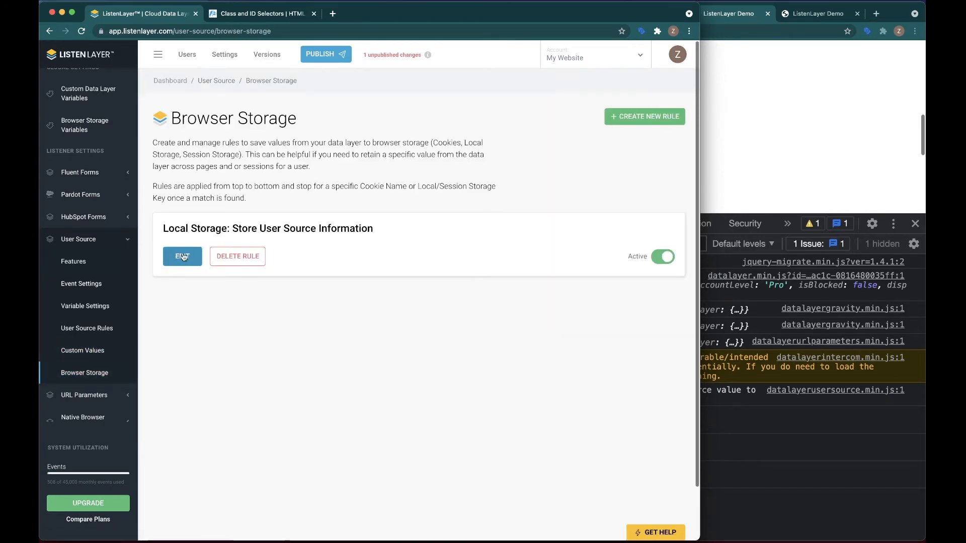
{"action": "left_click", "coordinate": [183, 259]}
{"action": "scroll", "coordinate": [330, 338], "scroll_direction": "down", "scroll_amount": 2}
{"action": "left_click", "coordinate": [660, 336]}
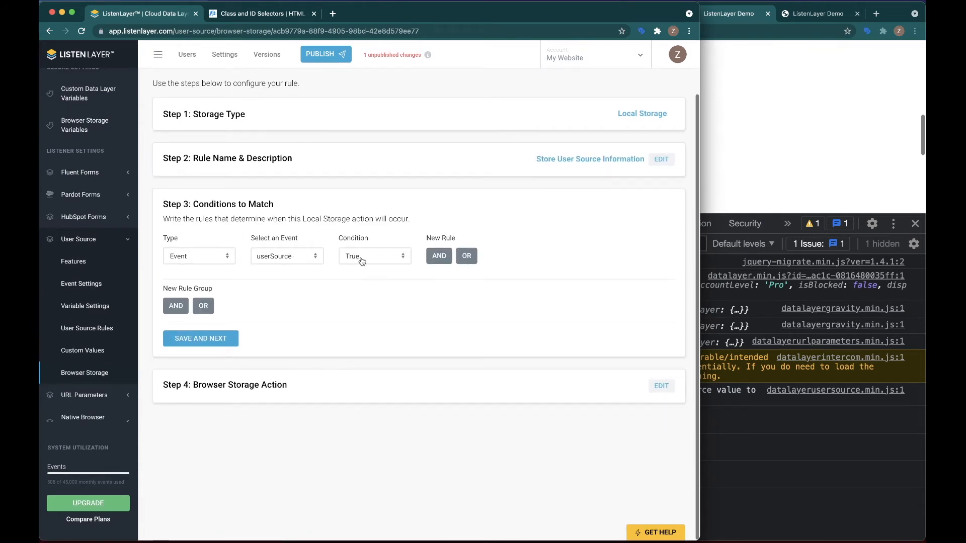
{"action": "left_click", "coordinate": [661, 386]}
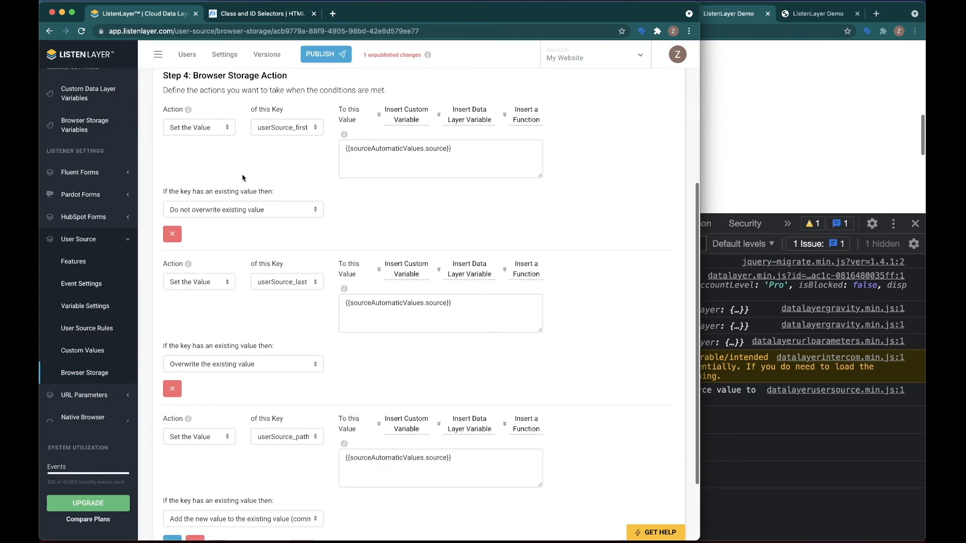
{"action": "scroll", "coordinate": [245, 176], "scroll_direction": "up", "scroll_amount": 1}
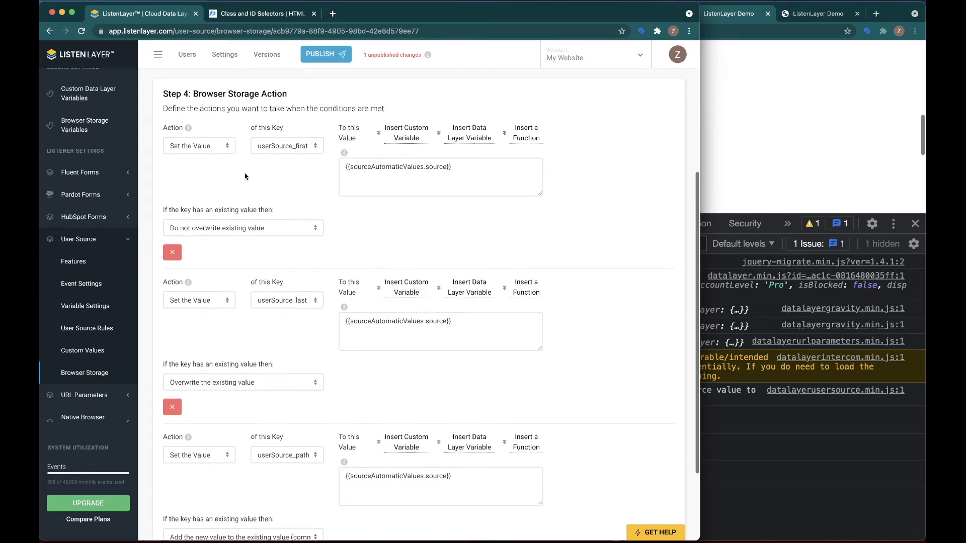
{"action": "scroll", "coordinate": [271, 342], "scroll_direction": "down", "scroll_amount": 5}
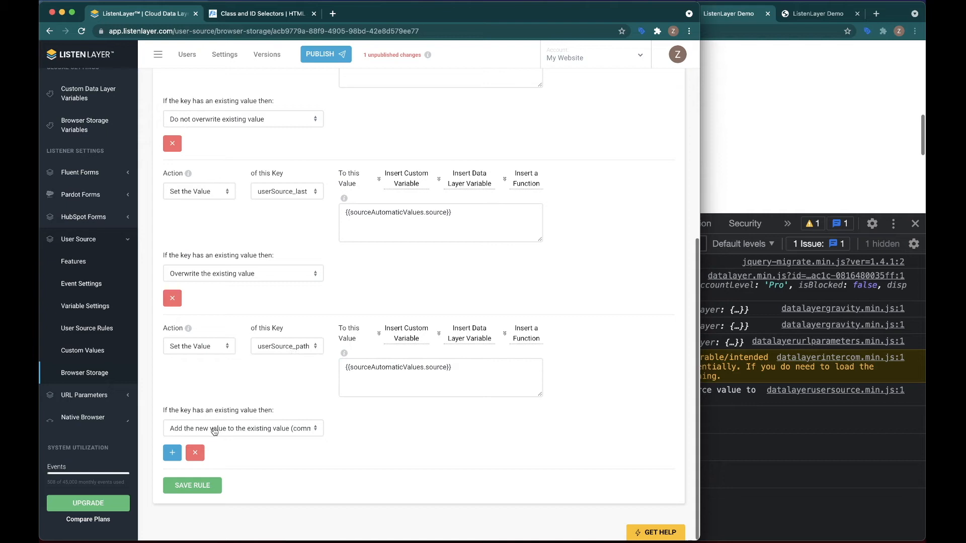
{"action": "left_click", "coordinate": [296, 429]}
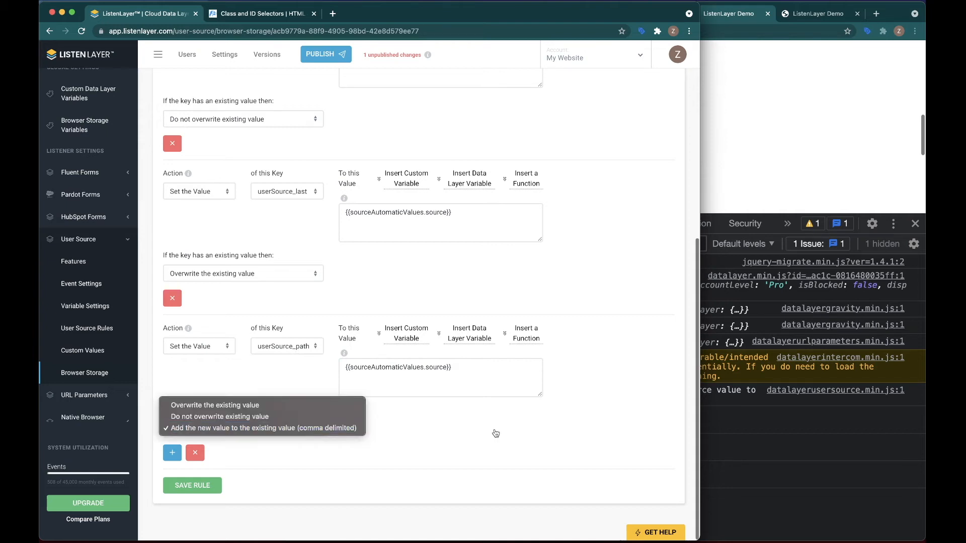
{"action": "left_click", "coordinate": [511, 432]}
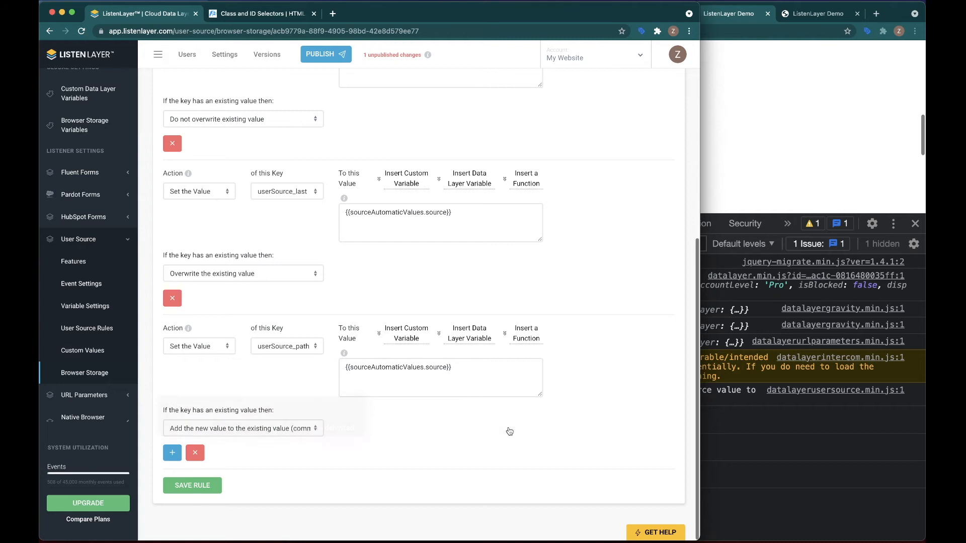
- Switch to the demo site window and inspect the userSource_path value in local storage
{"action": "left_click", "coordinate": [735, 419]}
{"action": "left_click", "coordinate": [677, 226]}
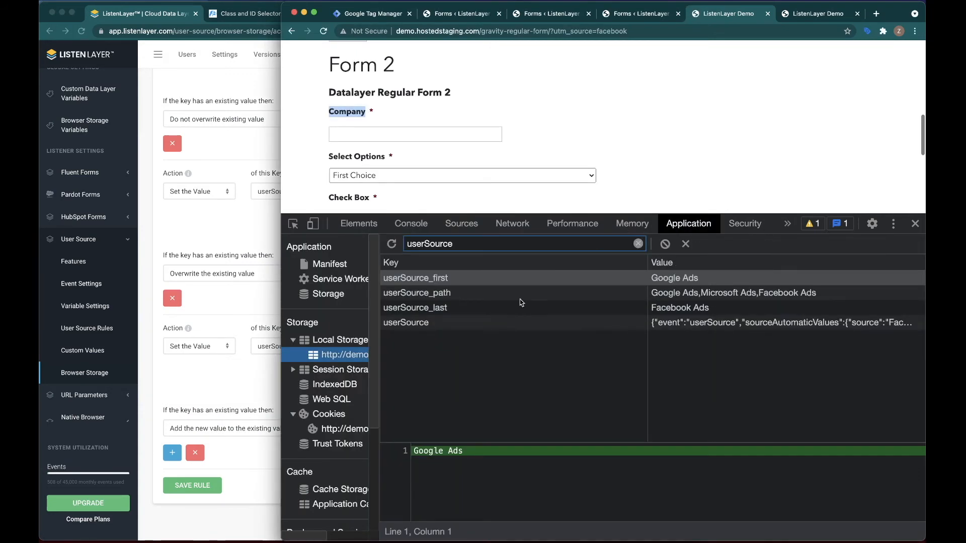
{"action": "left_click", "coordinate": [454, 297]}
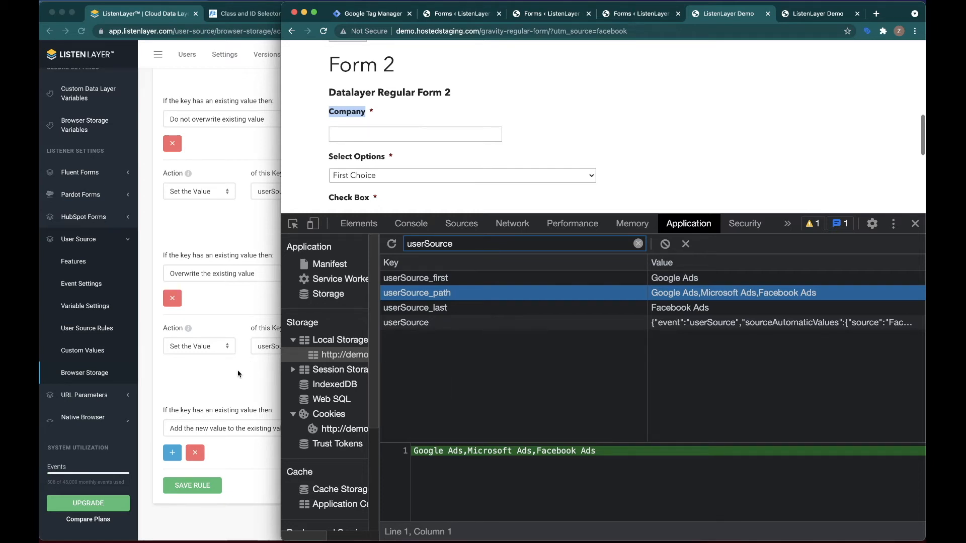
- Go to the Gravity Forms Custom Values rules and start creating a new Simple Rule
{"action": "left_click", "coordinate": [236, 386]}
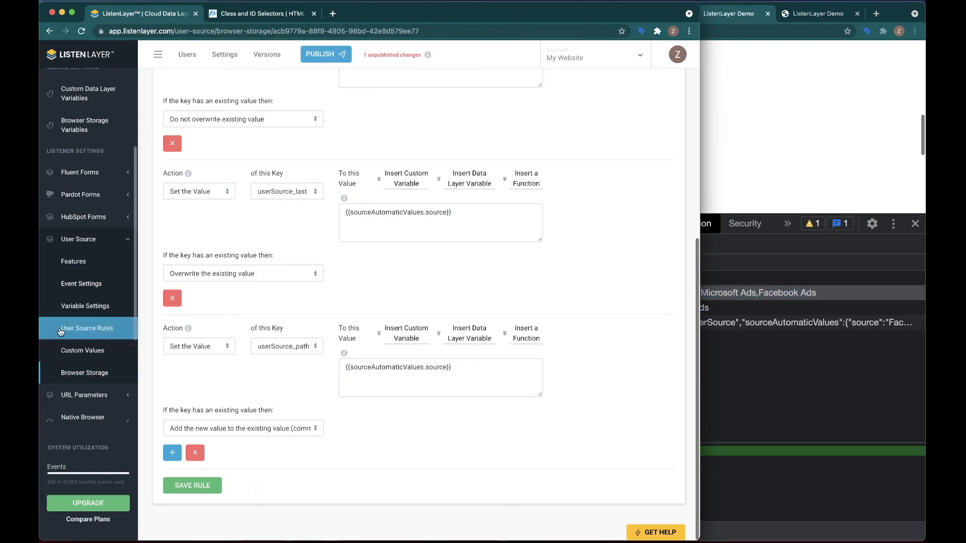
{"action": "scroll", "coordinate": [62, 334], "scroll_direction": "down", "scroll_amount": 3}
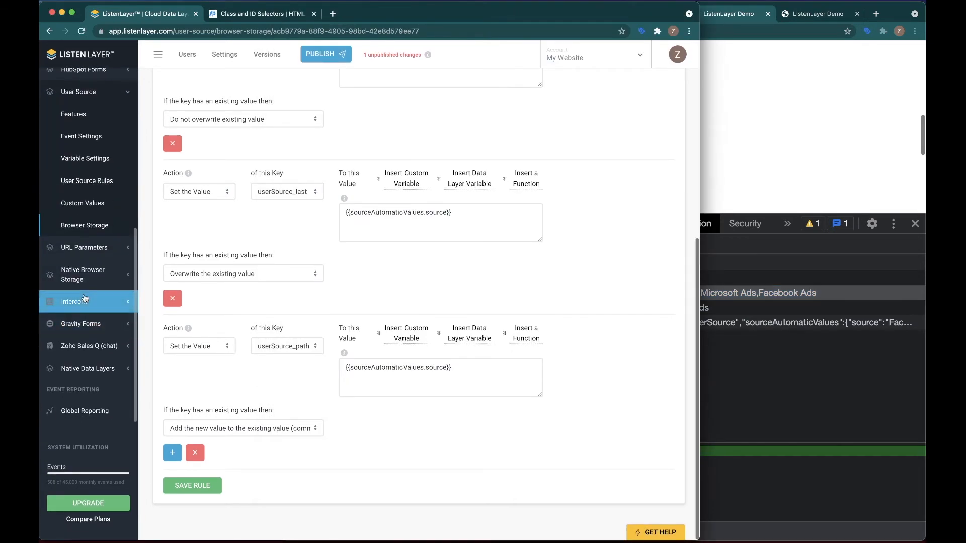
{"action": "left_click", "coordinate": [88, 324]}
{"action": "scroll", "coordinate": [75, 302], "scroll_direction": "down", "scroll_amount": 3}
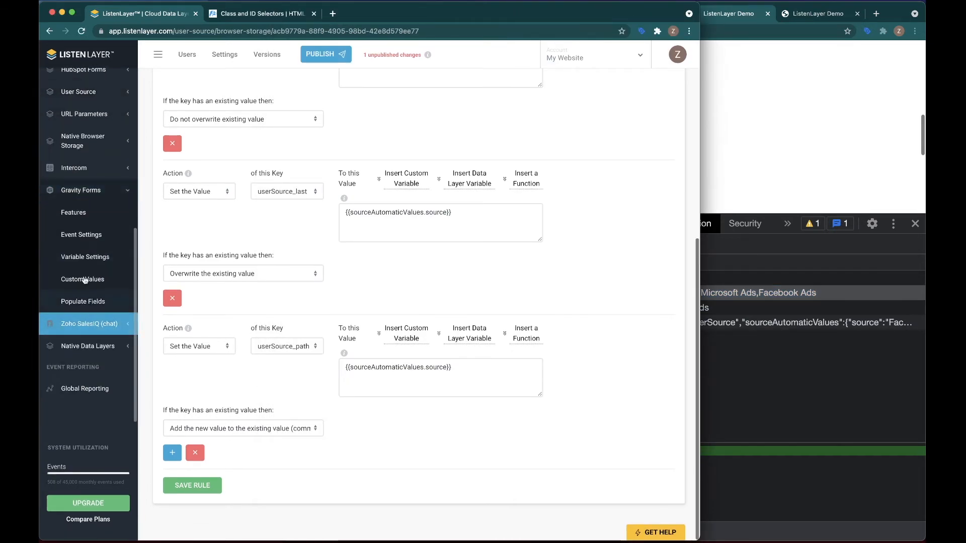
{"action": "left_click", "coordinate": [73, 213]}
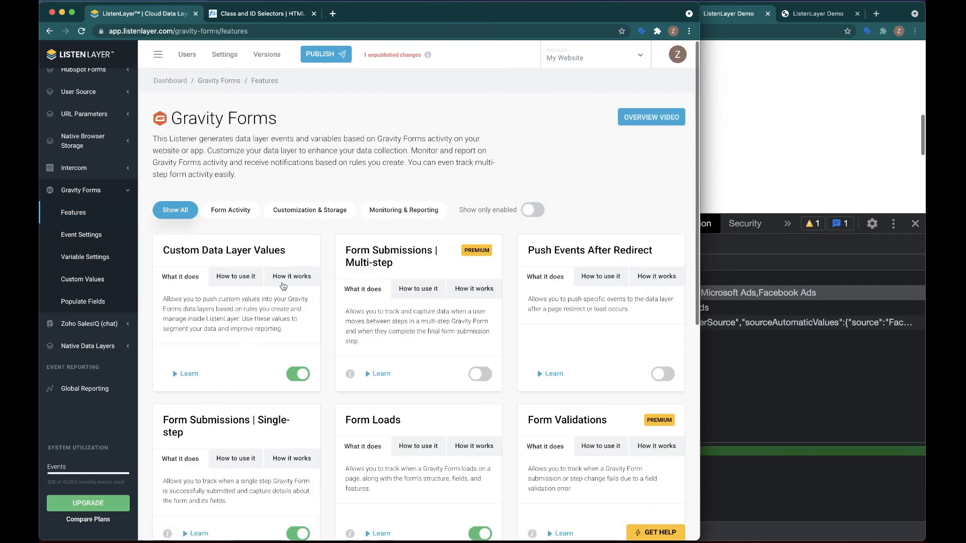
{"action": "left_click", "coordinate": [74, 283]}
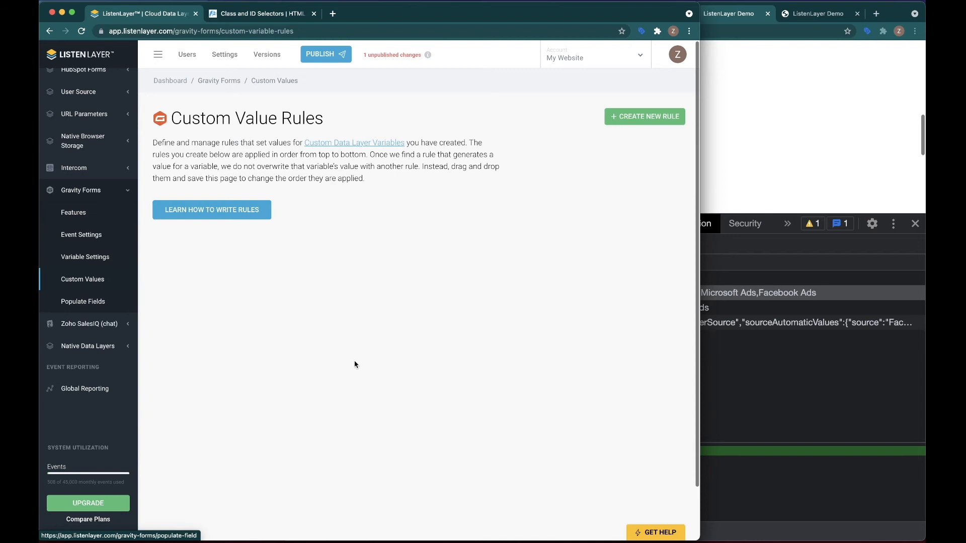
{"action": "left_click", "coordinate": [618, 120]}
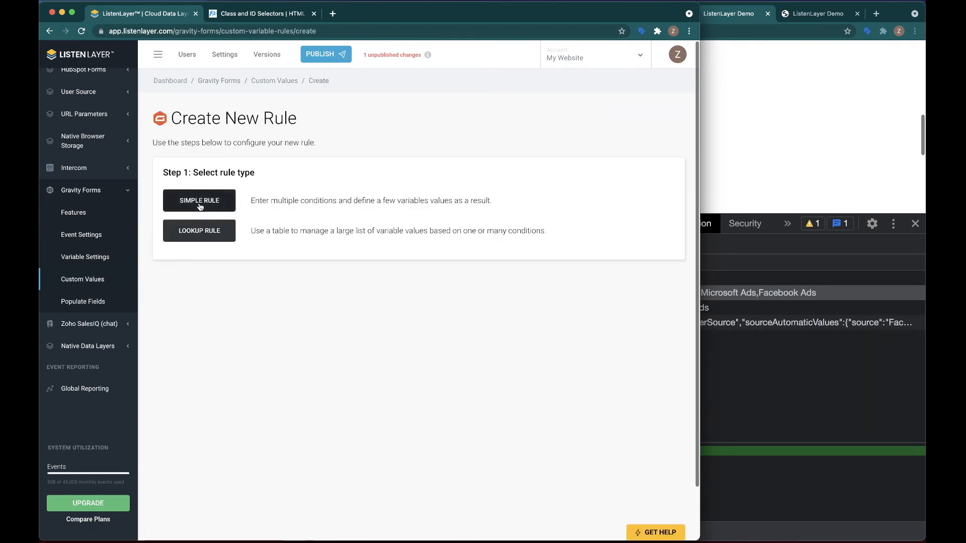
{"action": "left_click", "coordinate": [198, 201]}
- Name the rule set Get User Source
{"action": "left_click", "coordinate": [220, 254]}
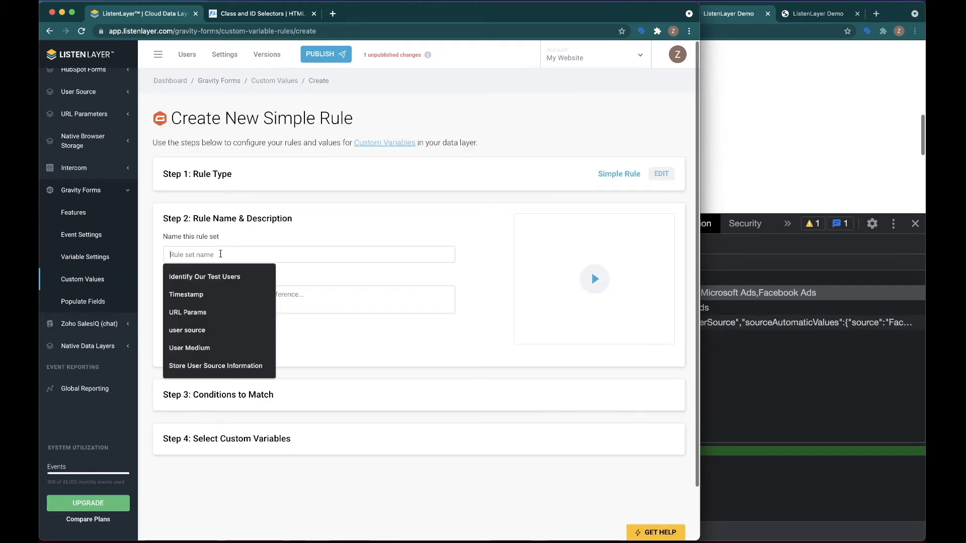
{"action": "type", "text": "Get"}
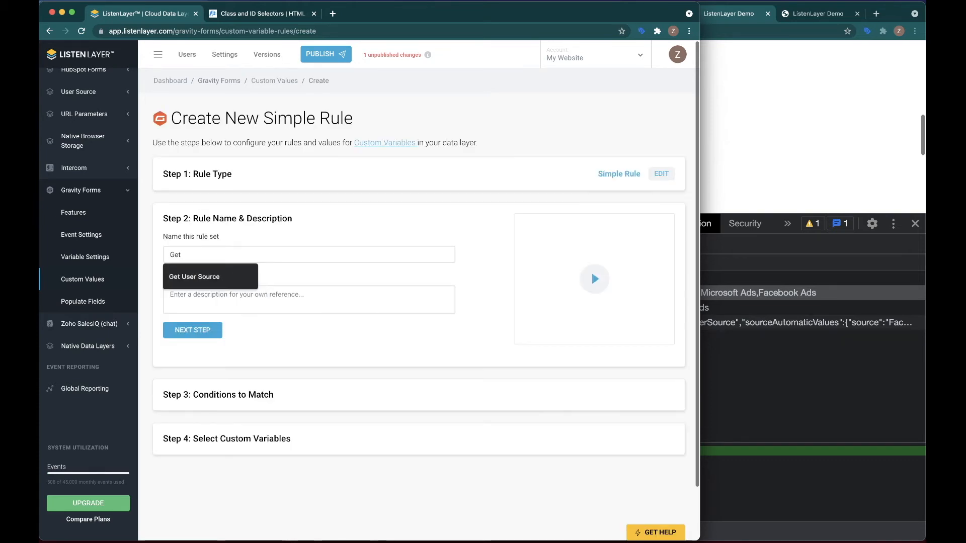
{"action": "type", "text": " User Source"}
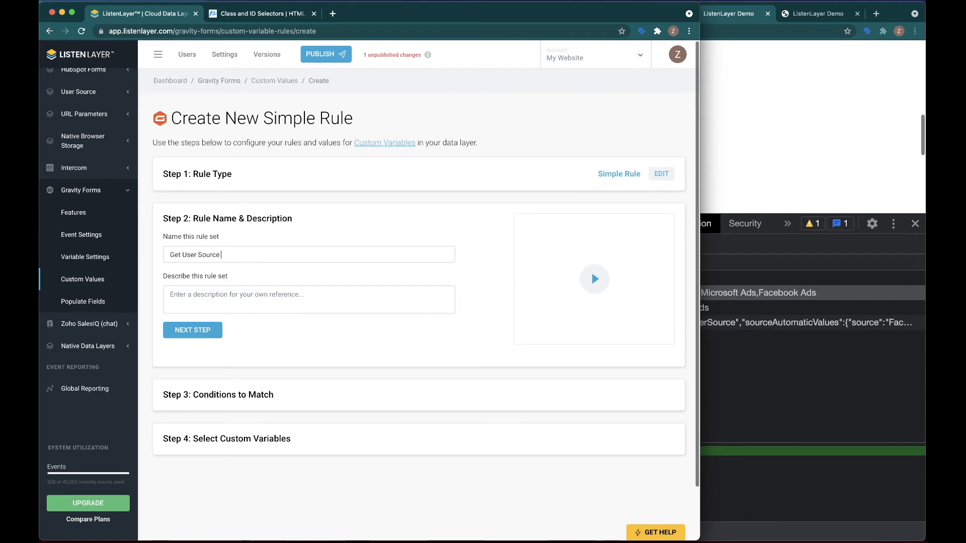
{"action": "type", "text": "from Local Sota"}
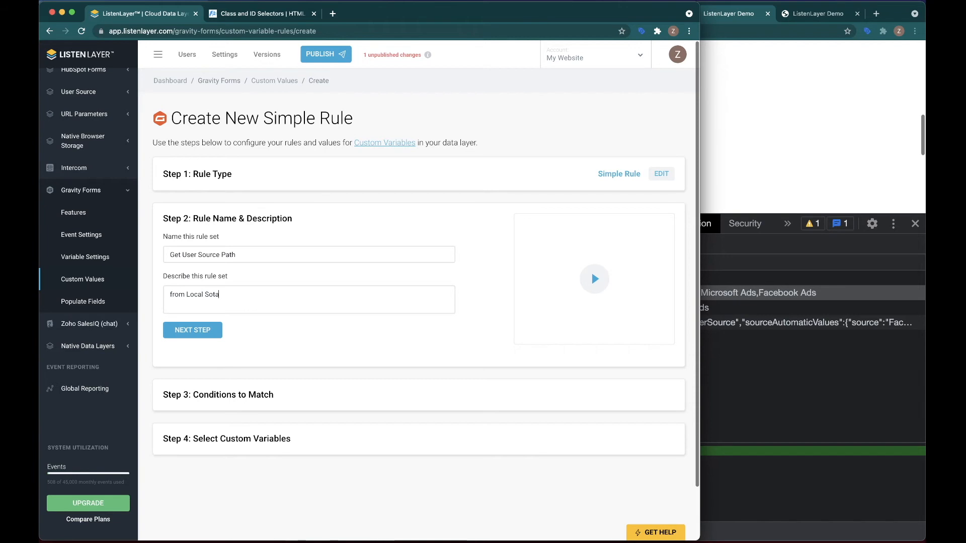
{"action": "type", "text": "rarage"}
- Rename the rule set Get User Source Path, describe it as from Local Storage, and continue to the conditions
{"action": "left_click", "coordinate": [193, 330]}
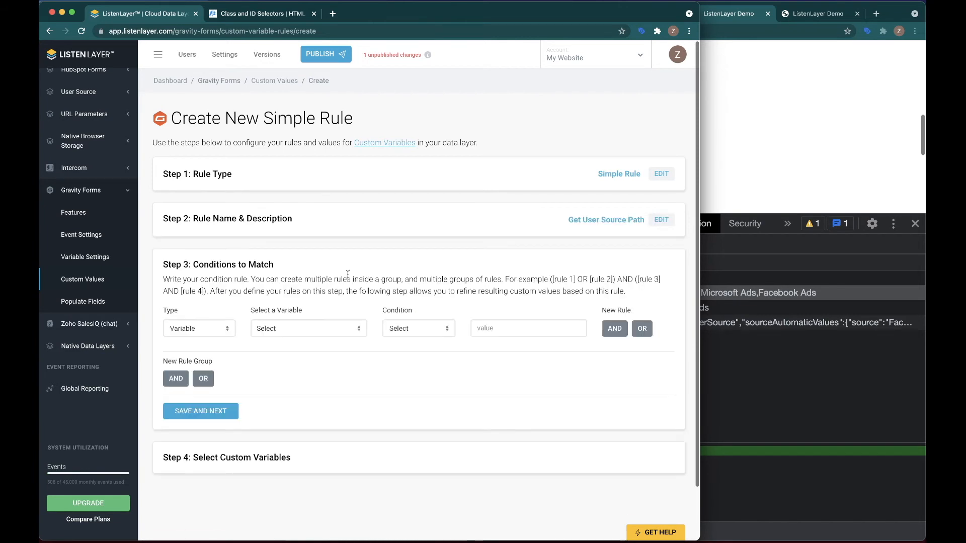
- Add a condition of type Event on the gfFormSubmitted event and save the conditions
{"action": "left_click", "coordinate": [233, 330]}
{"action": "left_click", "coordinate": [179, 341]}
{"action": "left_click", "coordinate": [286, 329]}
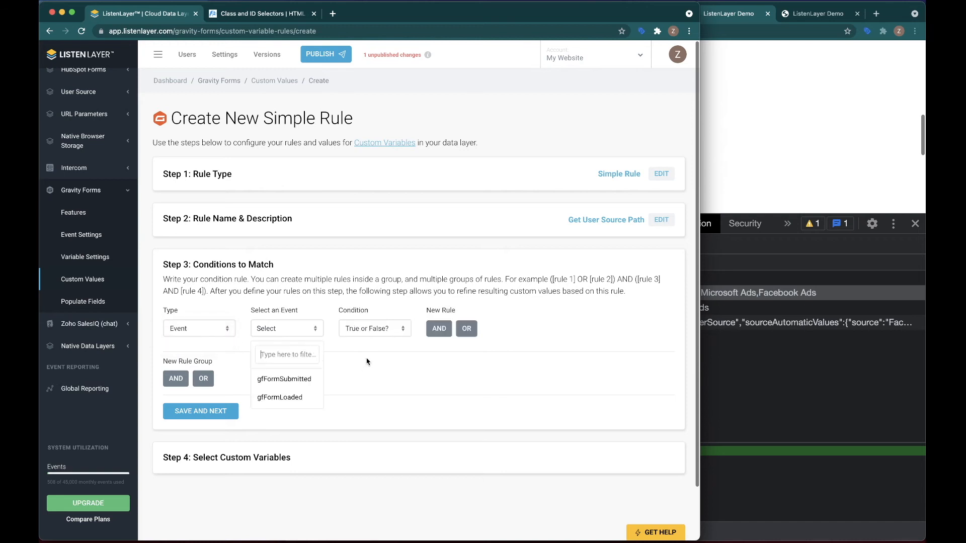
{"action": "left_click", "coordinate": [284, 378]}
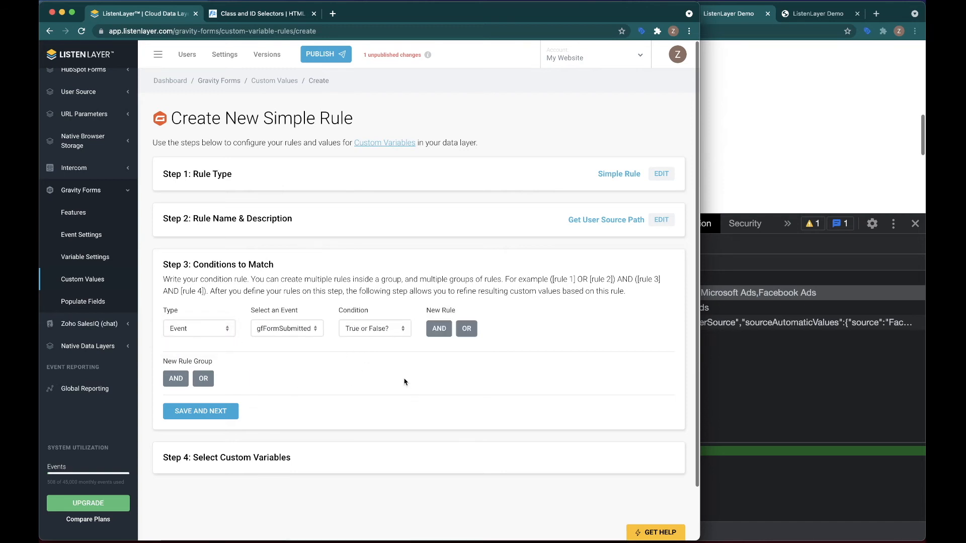
{"action": "left_click", "coordinate": [366, 334]}
{"action": "left_click", "coordinate": [369, 333]}
{"action": "left_click", "coordinate": [201, 411]}
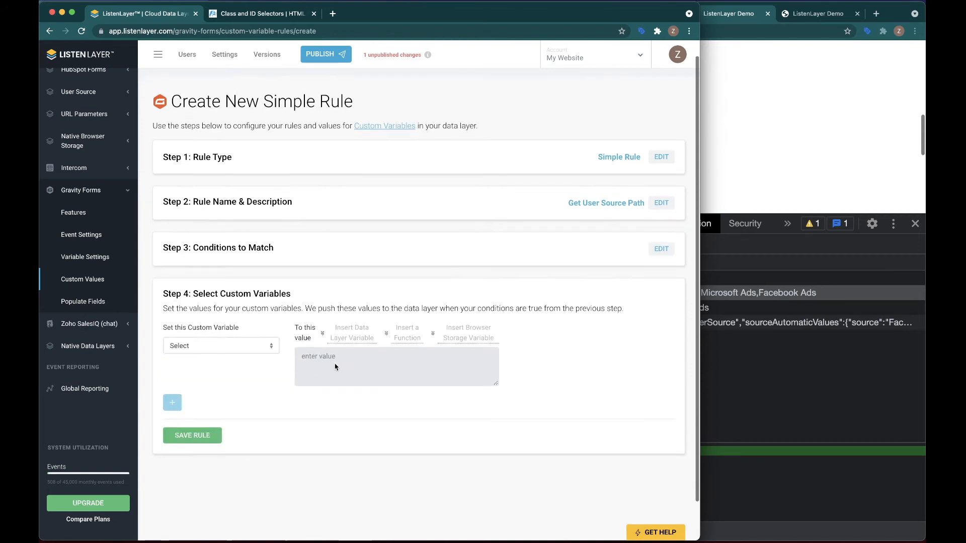
- Set the userSource_Path_at_Conversion custom variable to the browser_storage:local:userSource_path storage variable and save the rule
{"action": "left_click", "coordinate": [219, 328]}
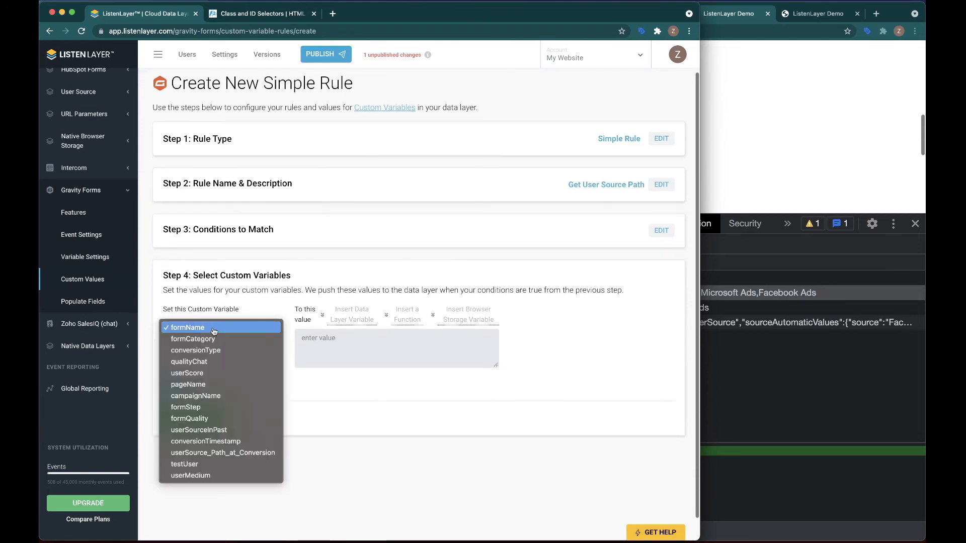
{"action": "left_click", "coordinate": [239, 457]}
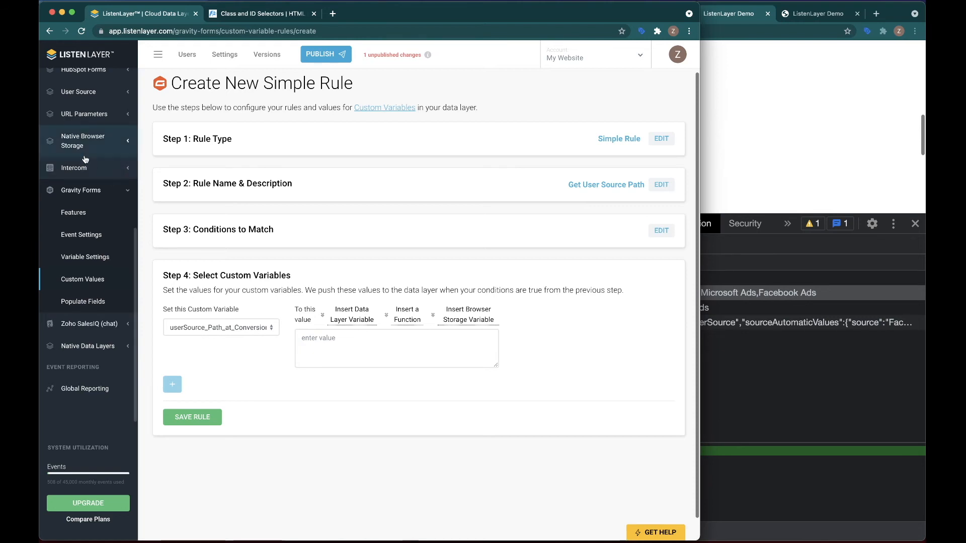
{"action": "scroll", "coordinate": [82, 159], "scroll_direction": "up", "scroll_amount": 5}
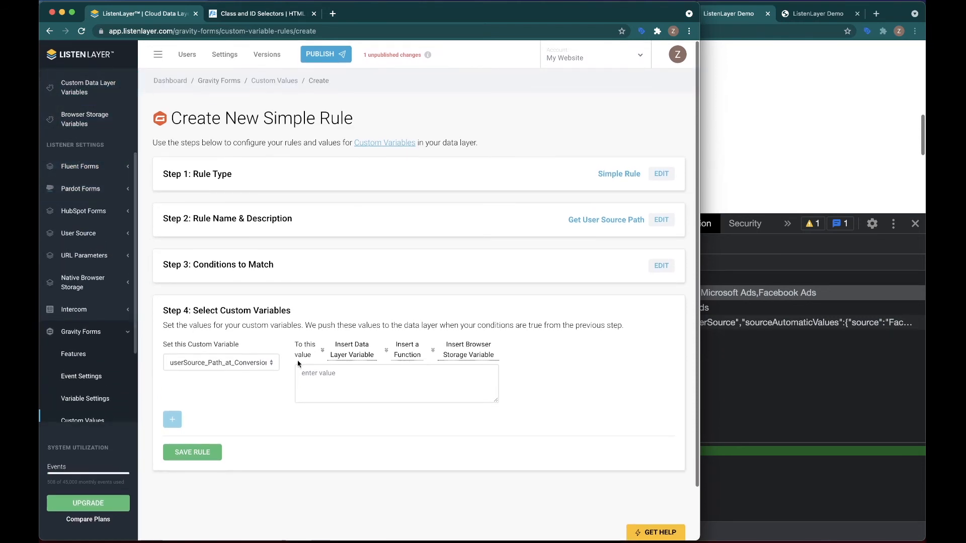
{"action": "scroll", "coordinate": [292, 358], "scroll_direction": "down", "scroll_amount": 3}
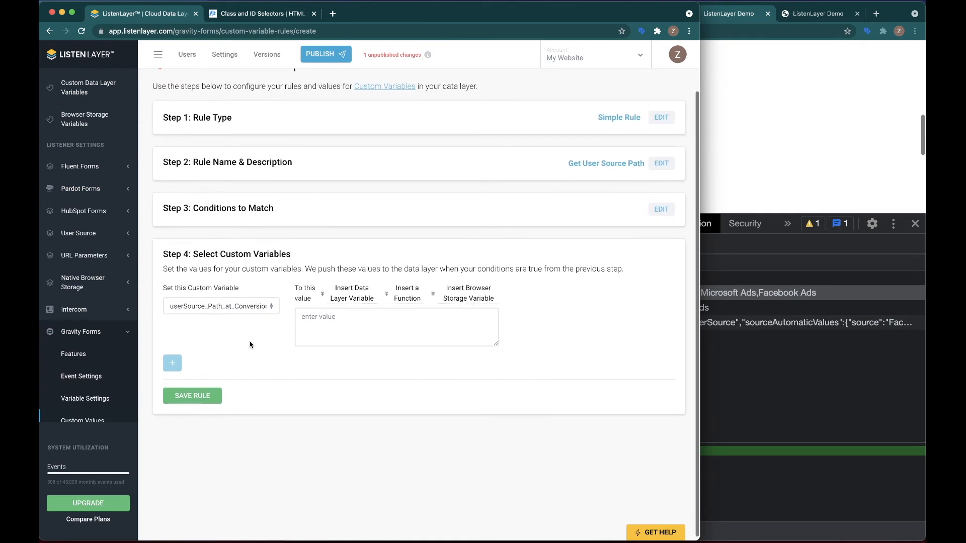
{"action": "left_click", "coordinate": [465, 301]}
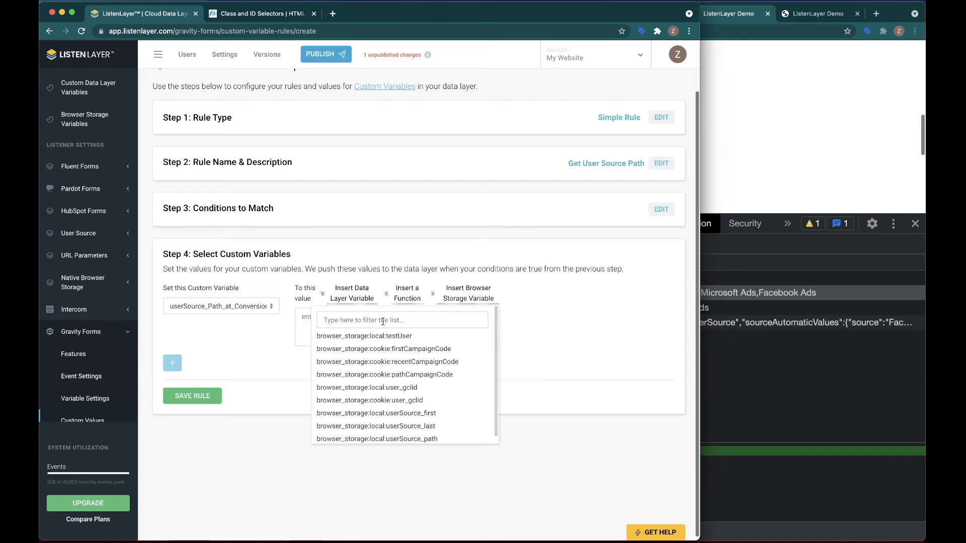
{"action": "scroll", "coordinate": [397, 392], "scroll_direction": "down", "scroll_amount": 1}
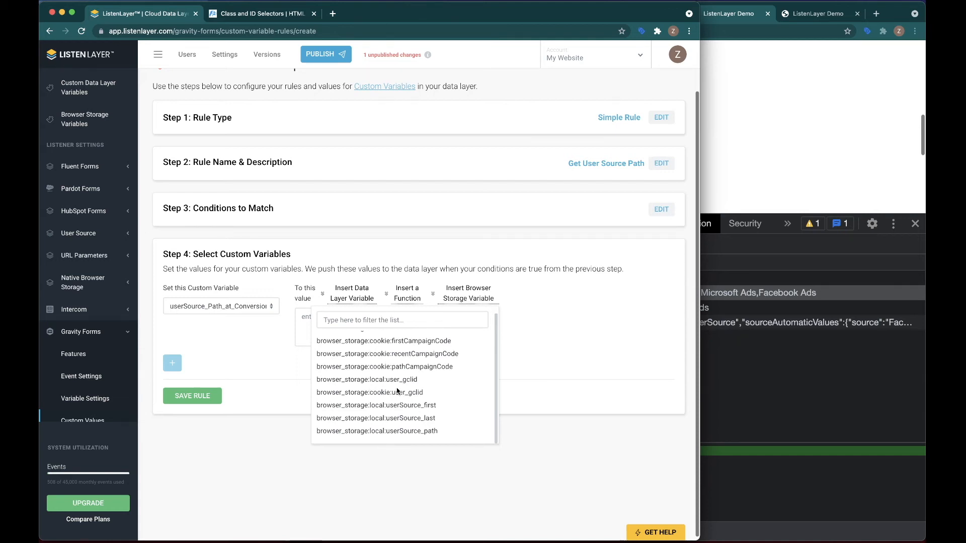
{"action": "left_click", "coordinate": [400, 432]}
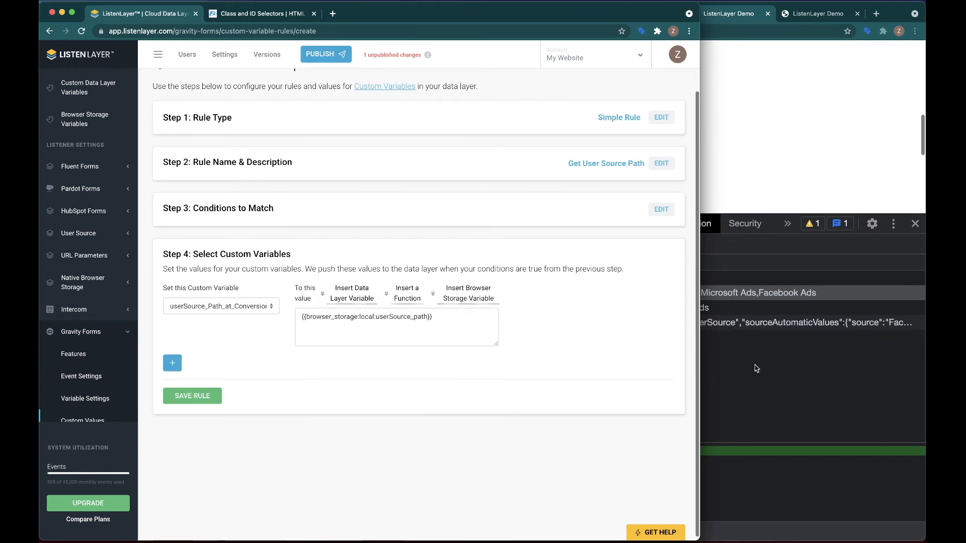
{"action": "left_click", "coordinate": [191, 396]}
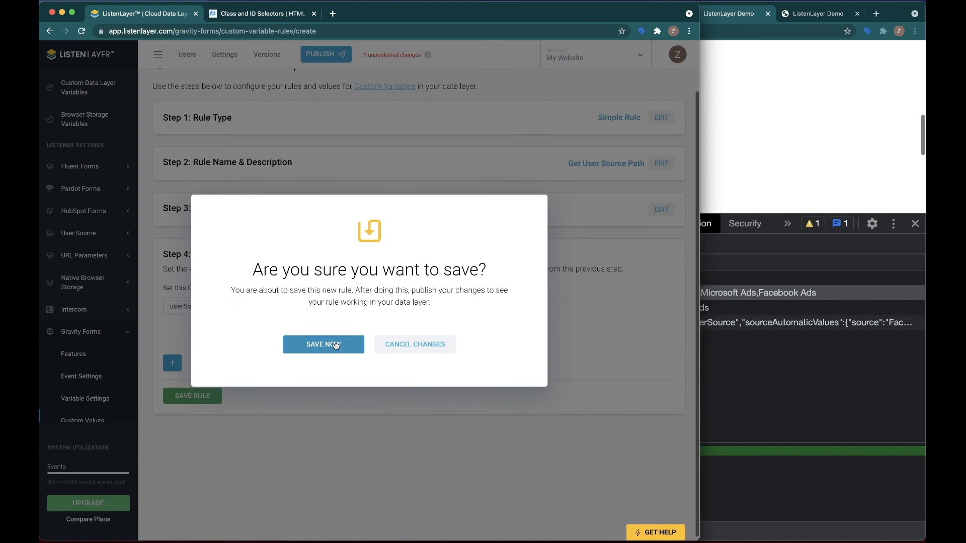
{"action": "left_click", "coordinate": [327, 345]}
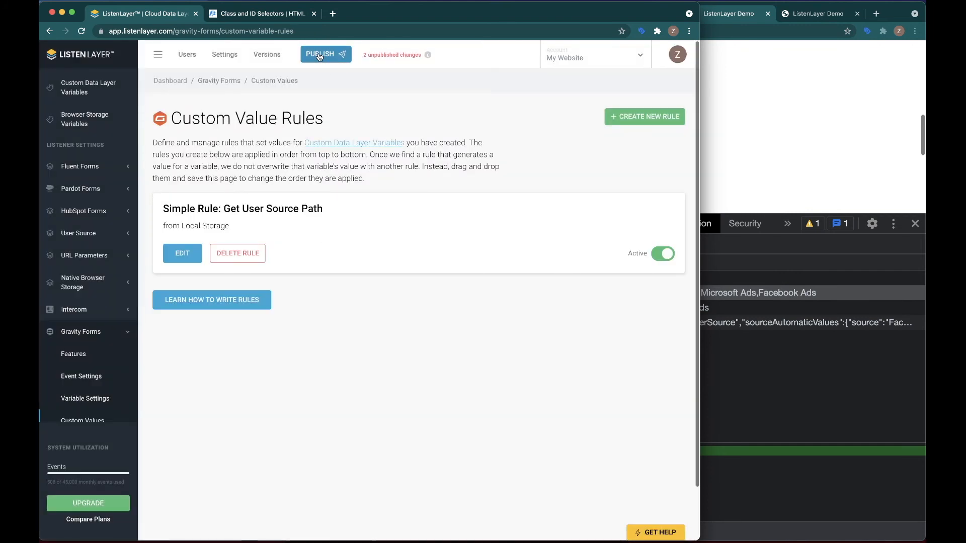
- Publish a new version named Gravity Forms Get User Source Path
{"action": "left_click", "coordinate": [322, 55]}
{"action": "left_click", "coordinate": [346, 150]}
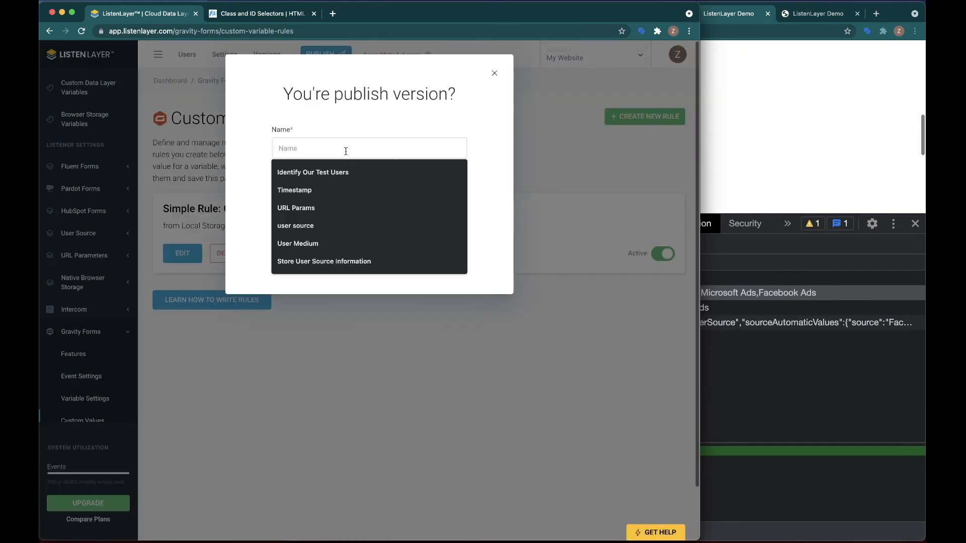
{"action": "type", "text": "Gra"}
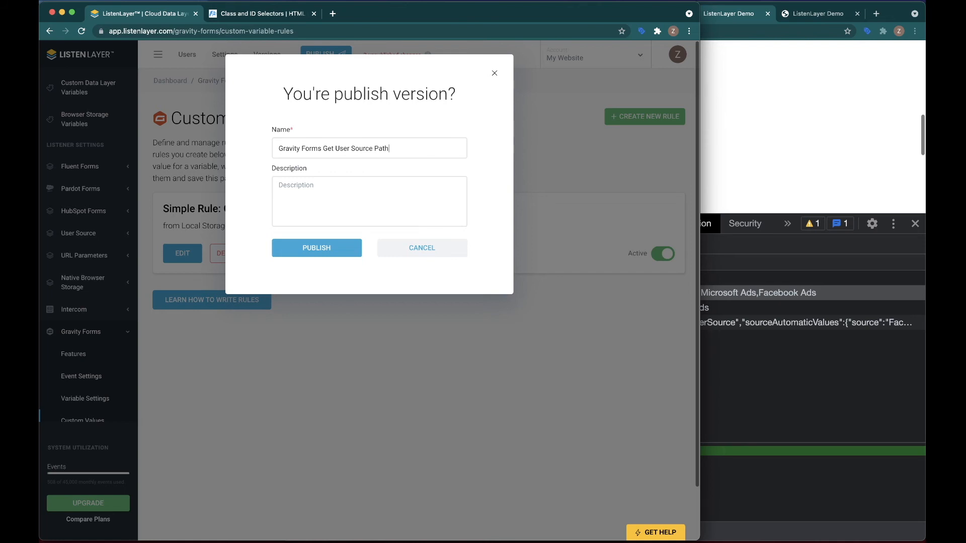
{"action": "left_click", "coordinate": [317, 249]}
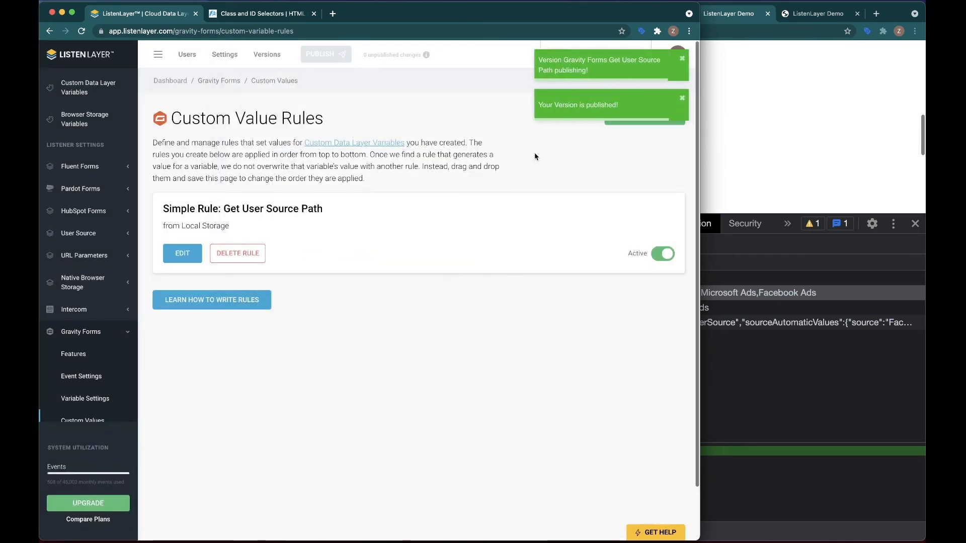
- Switch to the demo site window, reload the form page and open the browser console
{"action": "left_click", "coordinate": [736, 176]}
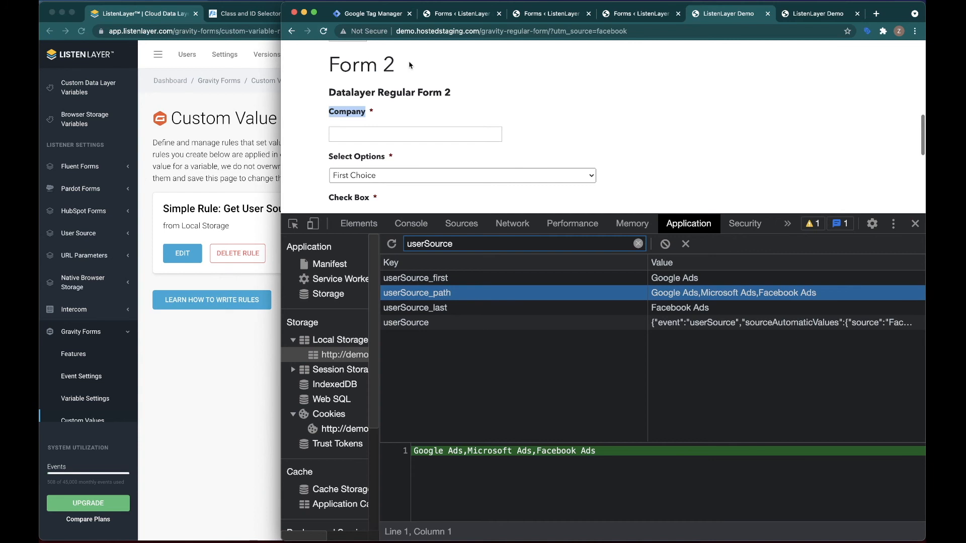
{"action": "right_click", "coordinate": [324, 31]}
{"action": "left_click", "coordinate": [398, 81]}
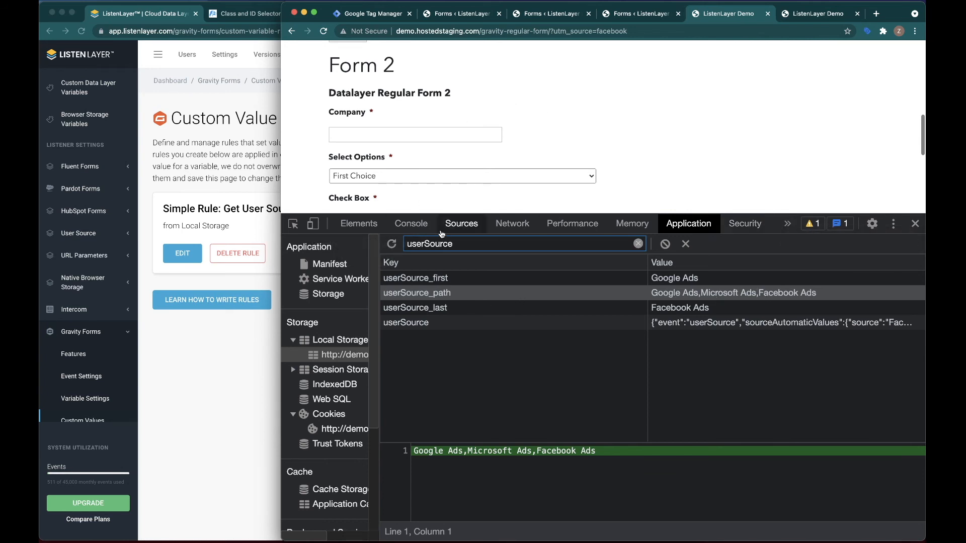
{"action": "left_click", "coordinate": [396, 226]}
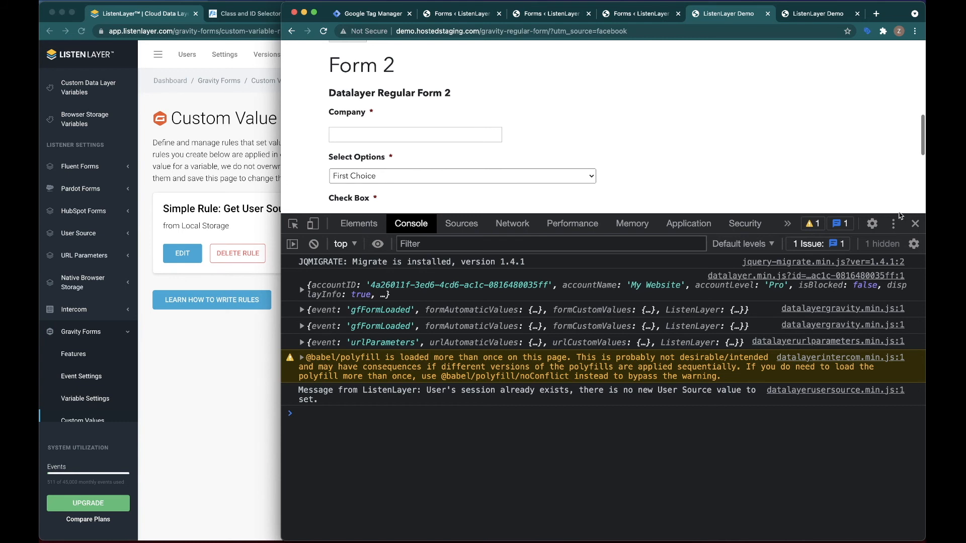
{"action": "left_click_drag", "start_coordinate": [844, 215], "coordinate": [825, 322]}
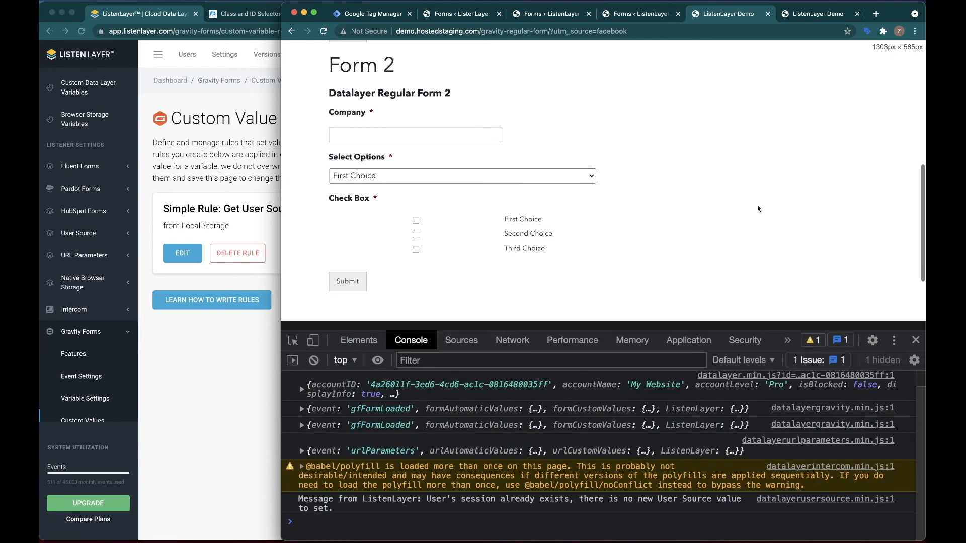
- Fill in the Gravity Form Regular with Second Choice, Bat Man and Land test, then submit it
{"action": "scroll", "coordinate": [405, 143], "scroll_direction": "up", "scroll_amount": 5}
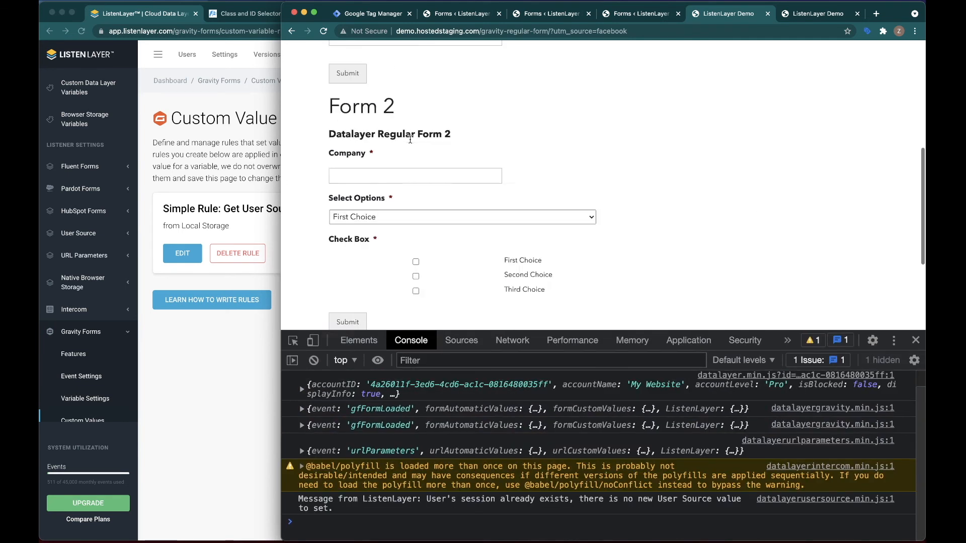
{"action": "left_click", "coordinate": [362, 148]}
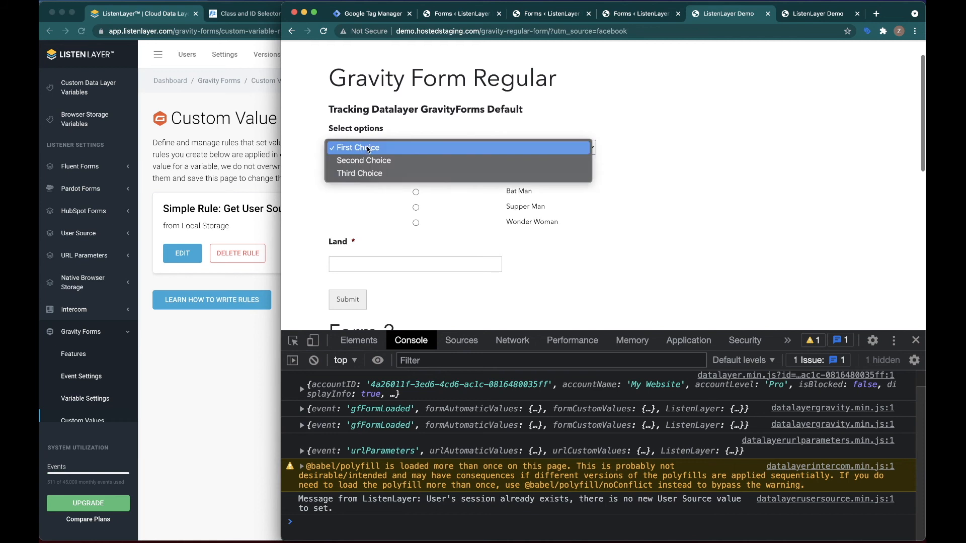
{"action": "left_click", "coordinate": [365, 160]}
{"action": "left_click", "coordinate": [415, 192]}
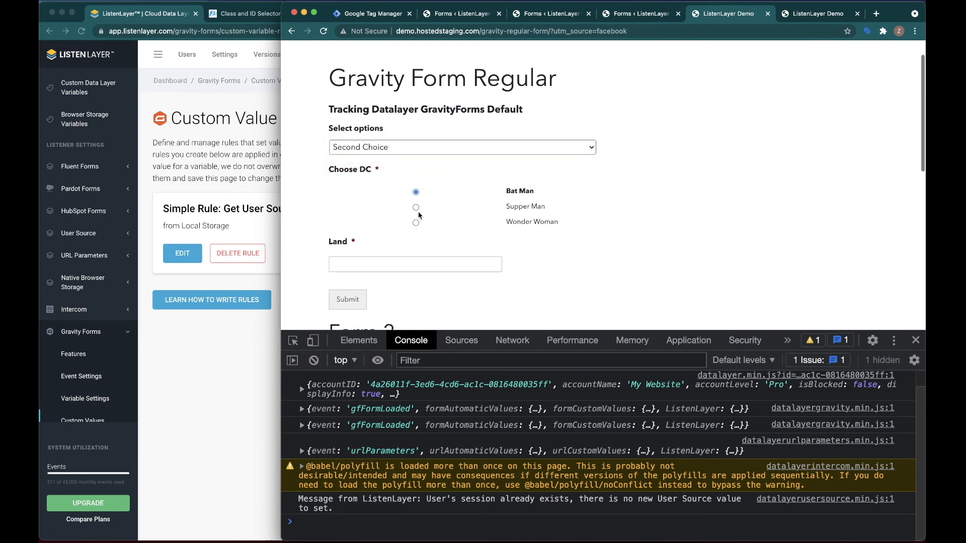
{"action": "scroll", "coordinate": [359, 190], "scroll_direction": "down", "scroll_amount": 2}
{"action": "left_click", "coordinate": [357, 170]}
{"action": "type", "text": "test"}
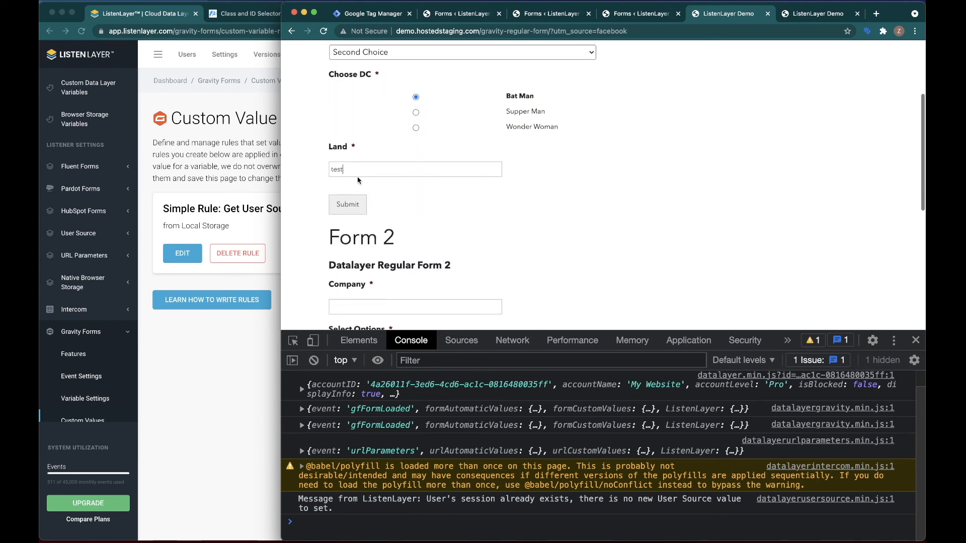
{"action": "left_click", "coordinate": [344, 206]}
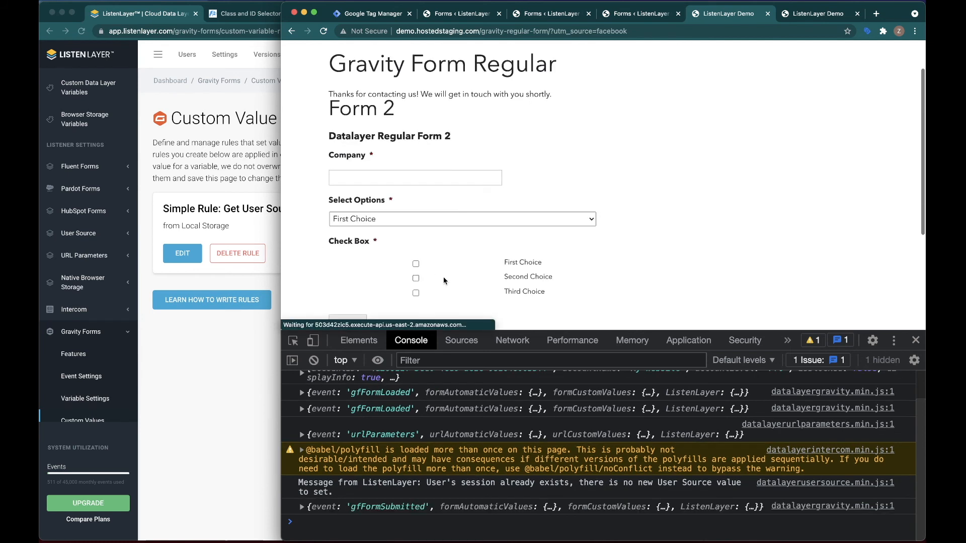
- Expand the gfFormSubmitted event in the console and examine its custom and automatic values
{"action": "scroll", "coordinate": [449, 278], "scroll_direction": "down", "scroll_amount": 1}
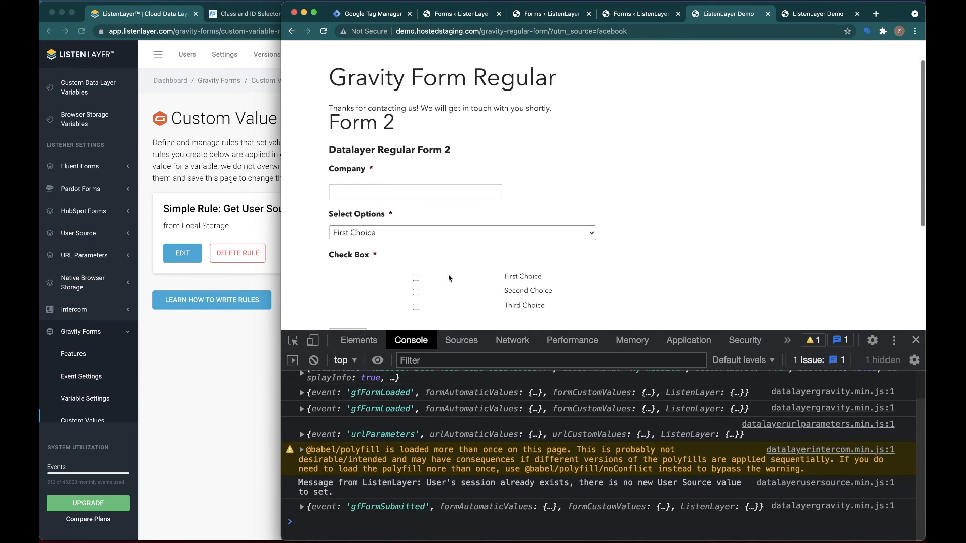
{"action": "left_click_drag", "start_coordinate": [520, 331], "coordinate": [508, 160]}
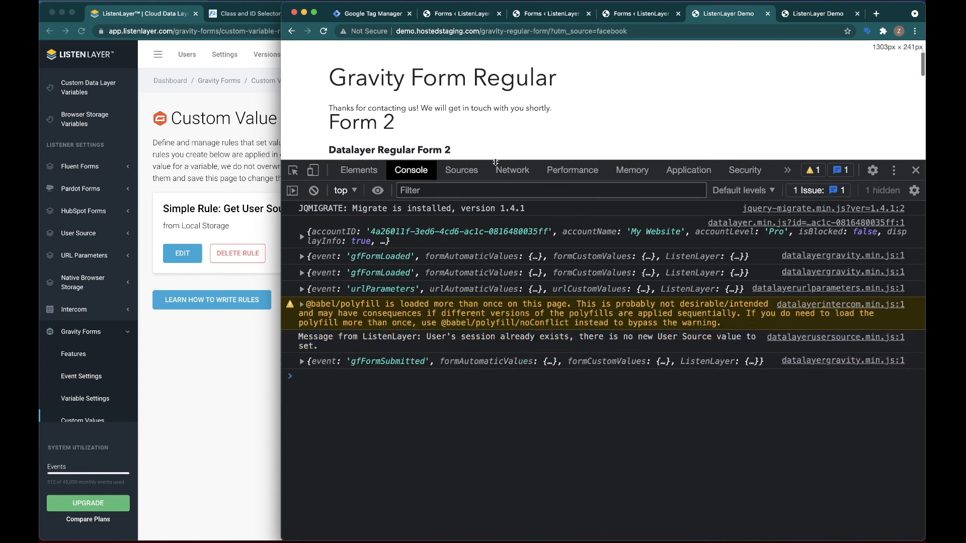
{"action": "left_click", "coordinate": [302, 361]}
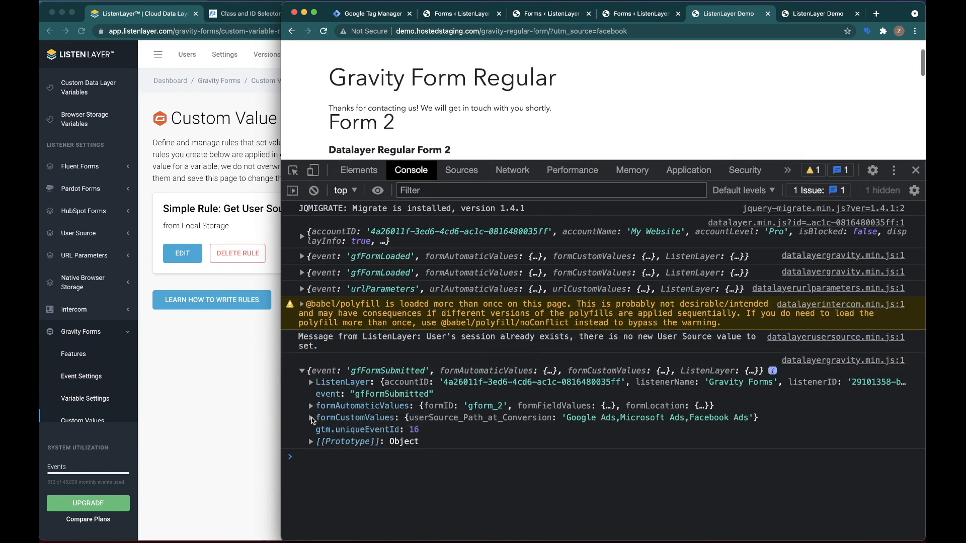
{"action": "left_click", "coordinate": [310, 419]}
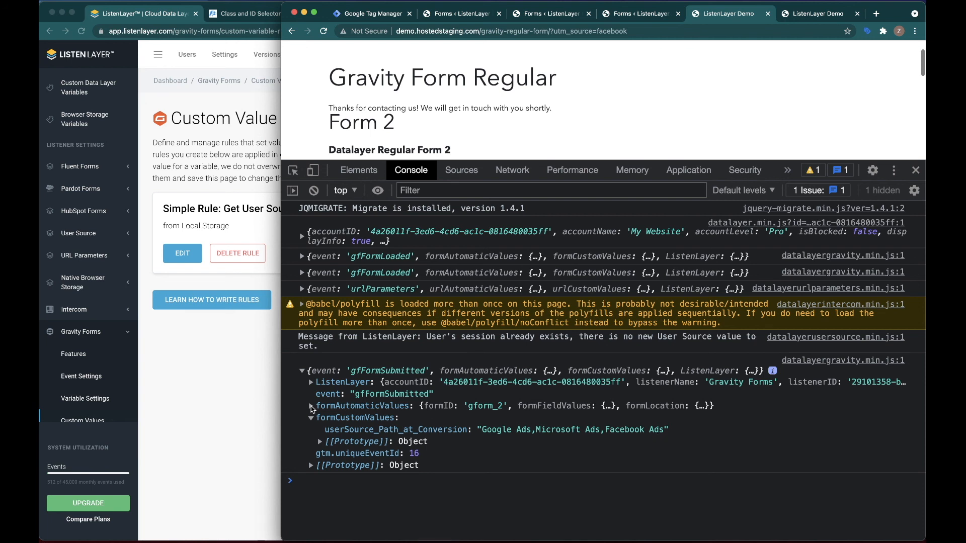
{"action": "left_click", "coordinate": [358, 406]}
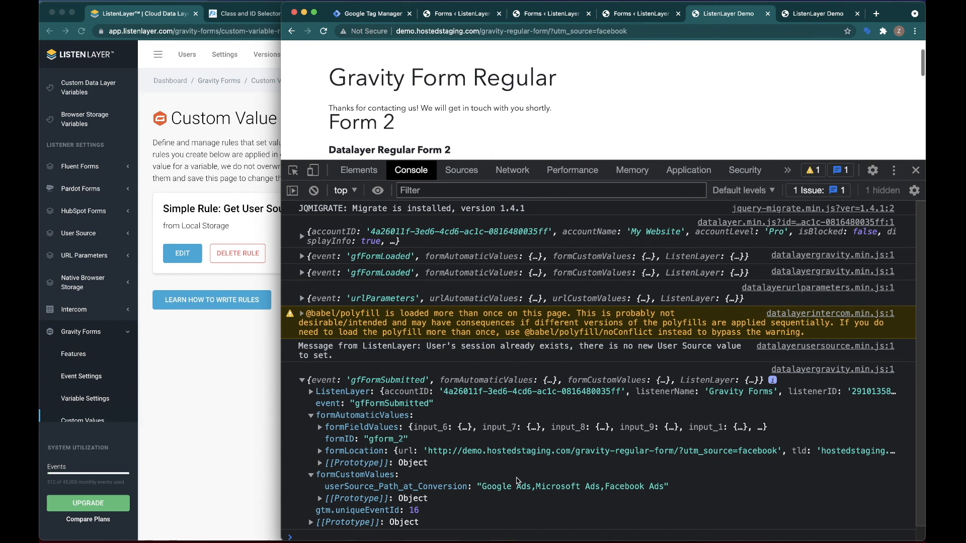
{"action": "left_click", "coordinate": [197, 365]}
{"action": "scroll", "coordinate": [80, 371], "scroll_direction": "down", "scroll_amount": 3}
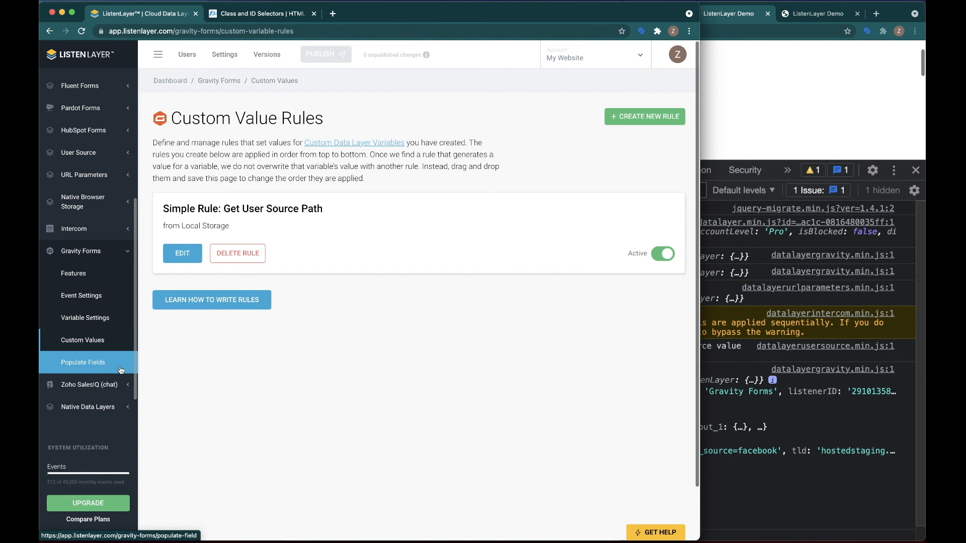
{"action": "scroll", "coordinate": [91, 364], "scroll_direction": "down", "scroll_amount": 1}
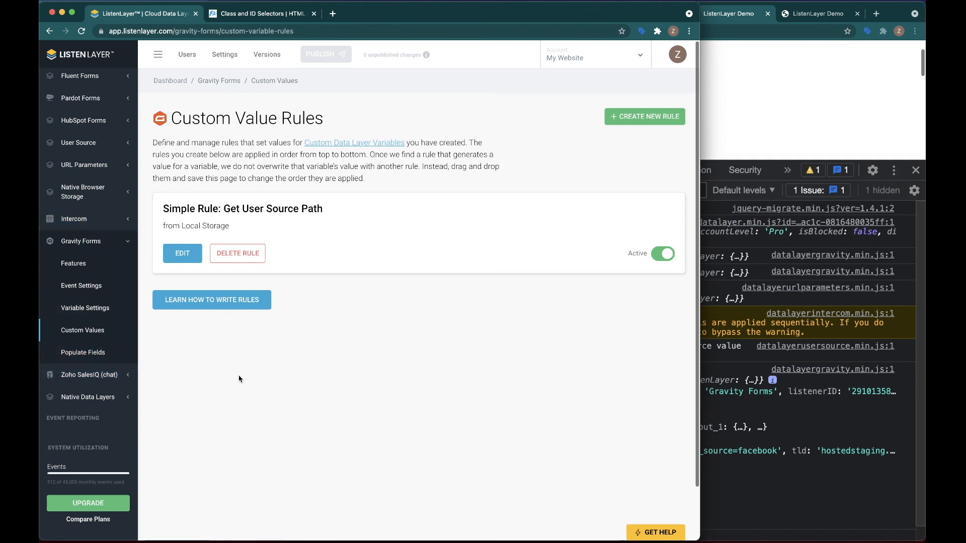
{"action": "left_click", "coordinate": [780, 414]}
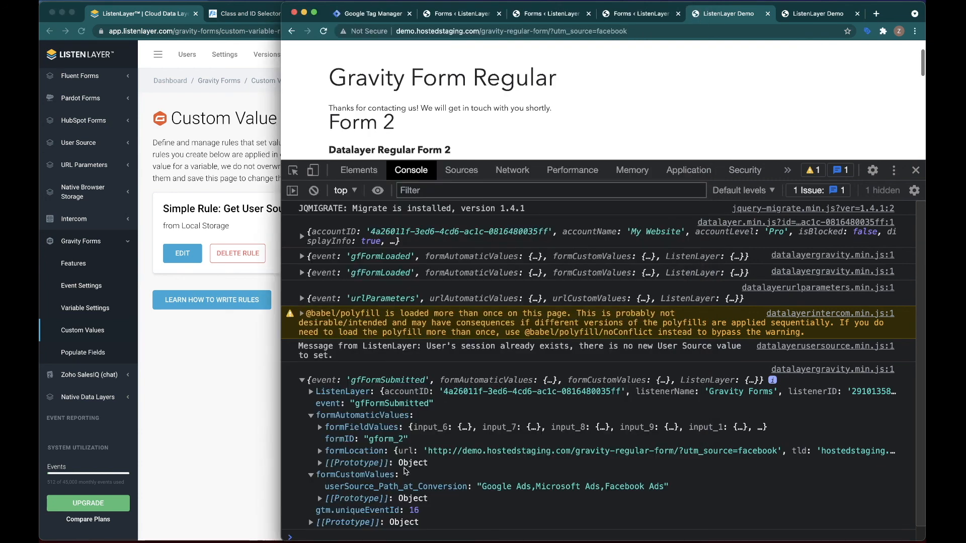